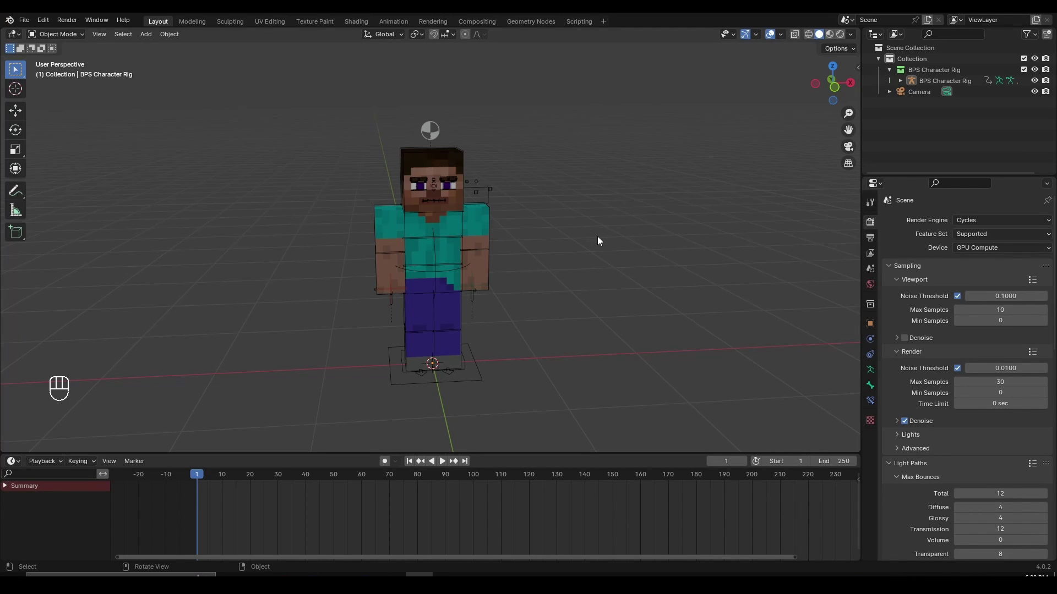
{"action": "middle_click_drag", "start_coordinate": [597, 237], "coordinate": [605, 267]}
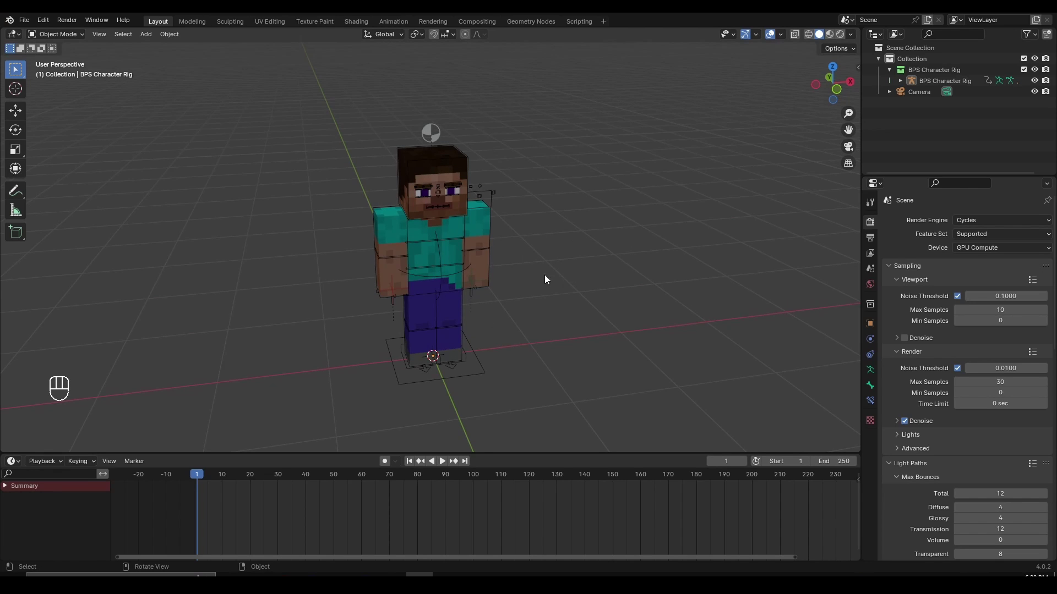
{"action": "middle_click_drag", "start_coordinate": [545, 280], "coordinate": [527, 336]}
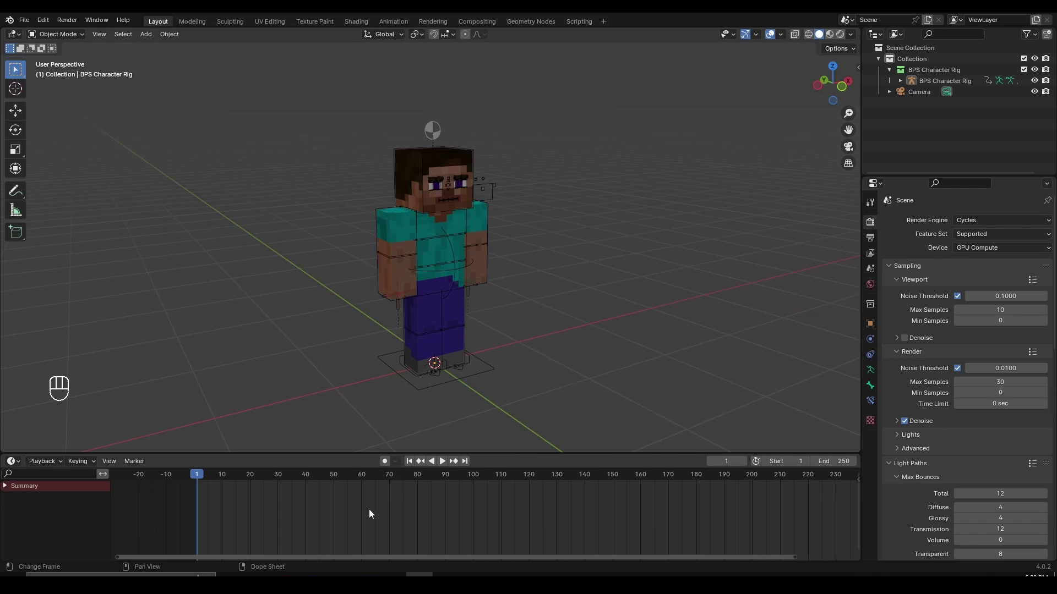
{"action": "mouse_move", "coordinate": [549, 279]}
{"action": "middle_mouse_down"}
{"action": "mouse_move", "coordinate": [500, 291]}
{"action": "mouse_move", "coordinate": [519, 267]}
{"action": "mouse_move", "coordinate": [476, 308]}
{"action": "mouse_move", "coordinate": [477, 279]}
{"action": "mouse_move", "coordinate": [541, 276]}
{"action": "middle_mouse_up"}
{"action": "left_click", "coordinate": [435, 295]}
{"action": "key", "text": "g"}
{"action": "right_click", "coordinate": [517, 292]}
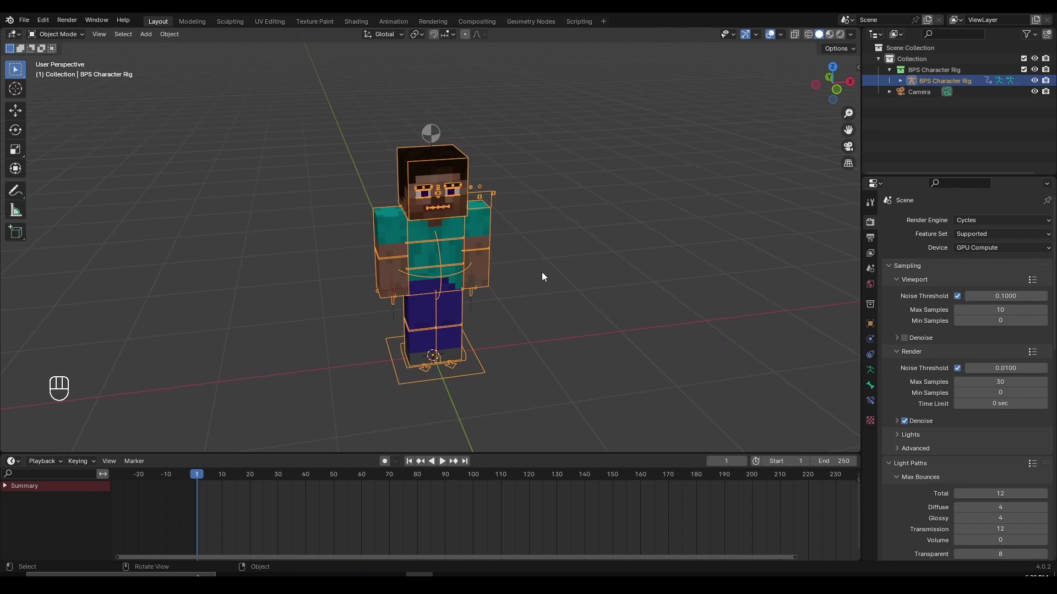
Open the MCprep item spawner, collapse the Skin Swapper section, and load the item assets.
{"action": "key", "text": "n"}
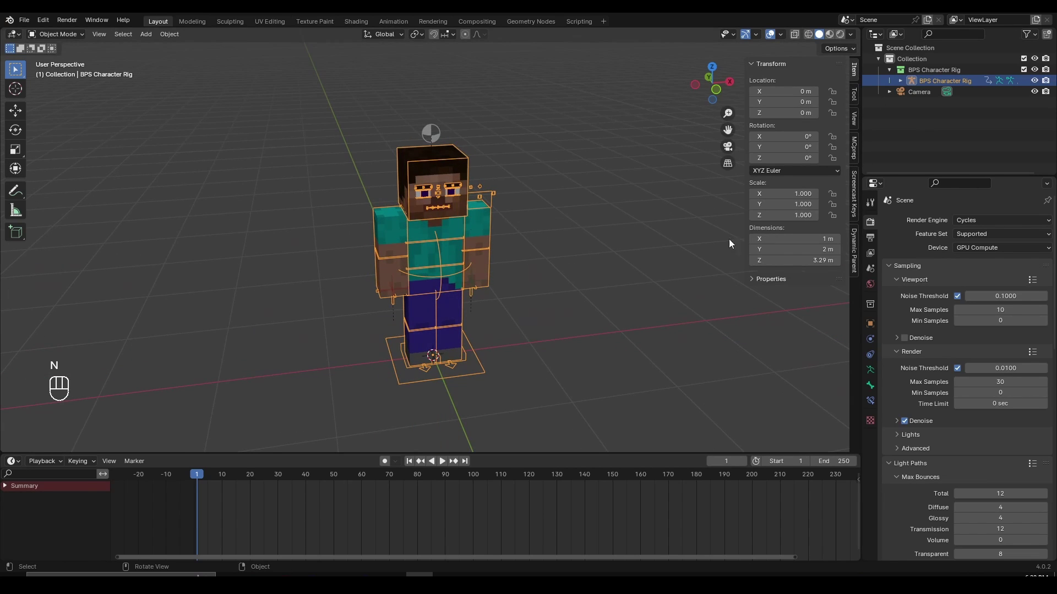
{"action": "left_click", "coordinate": [854, 148]}
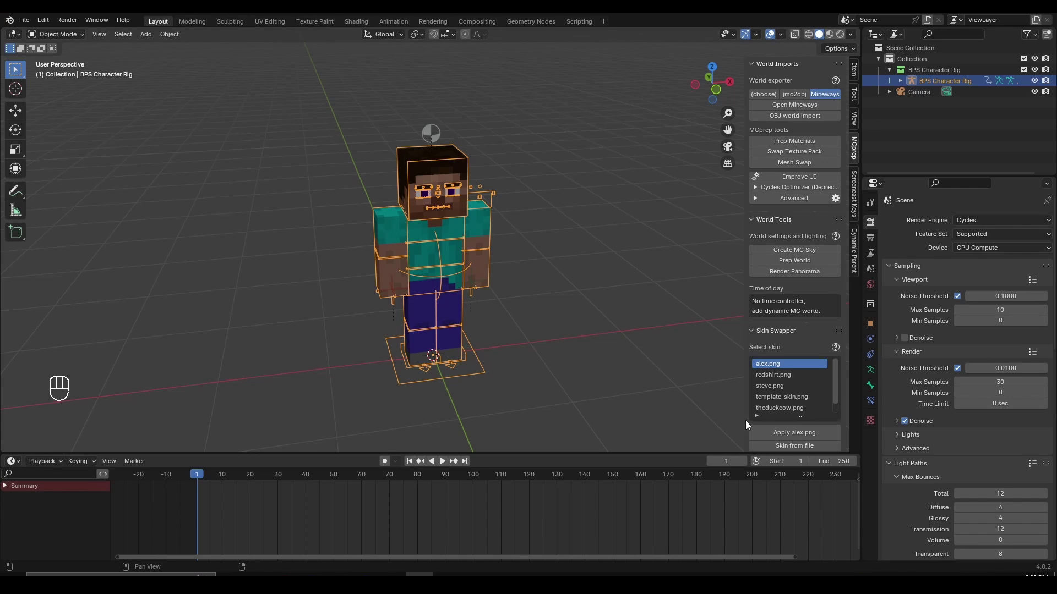
{"action": "left_click", "coordinate": [776, 331]}
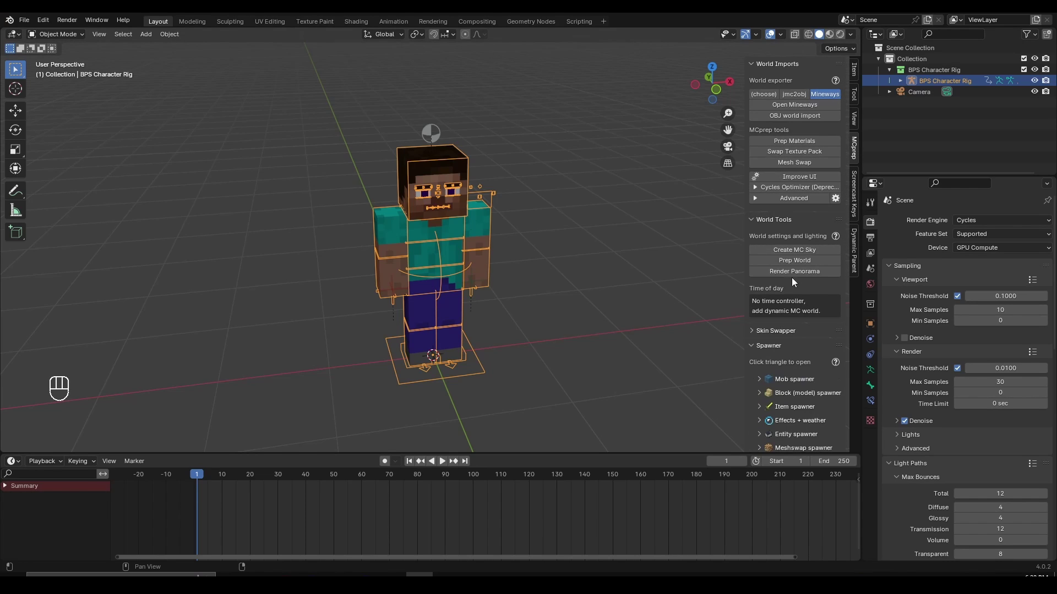
{"action": "left_click", "coordinate": [791, 406]}
{"action": "scroll", "coordinate": [792, 407], "scroll_direction": "down", "scroll_amount": 3}
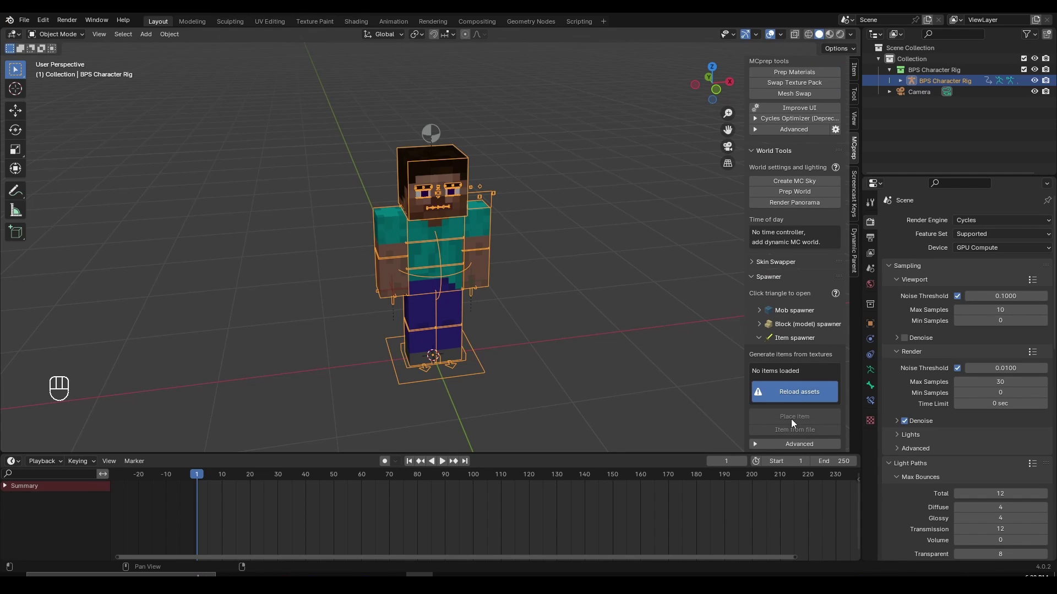
{"action": "left_click", "coordinate": [794, 391]}
Filter the item list by "pickaxe" and place the diamond pickaxe in the scene.
{"action": "left_click", "coordinate": [757, 423]}
{"action": "left_click", "coordinate": [789, 431]}
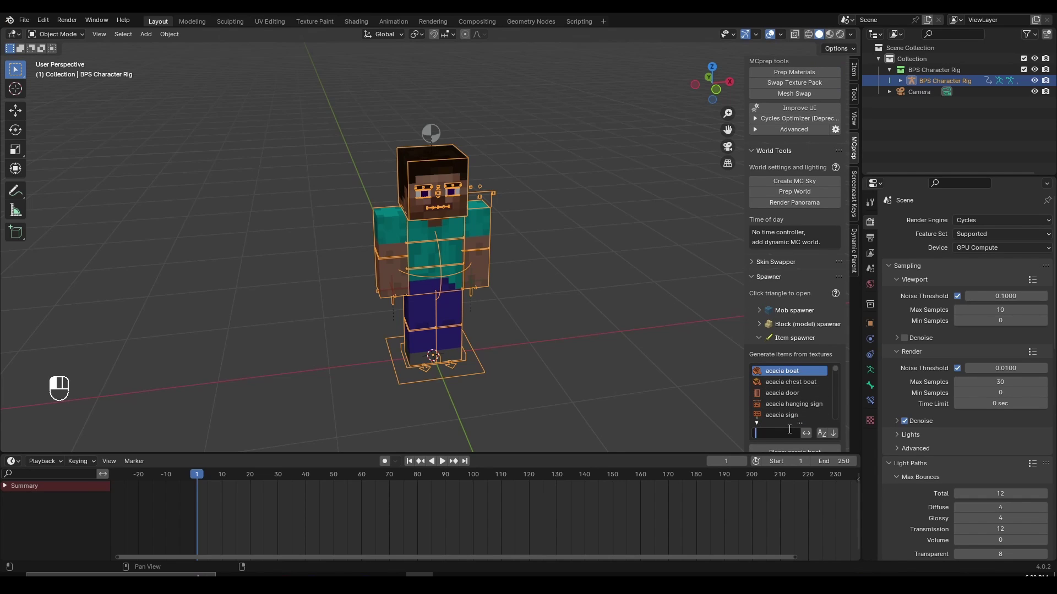
{"action": "type", "text": "pickaxe"}
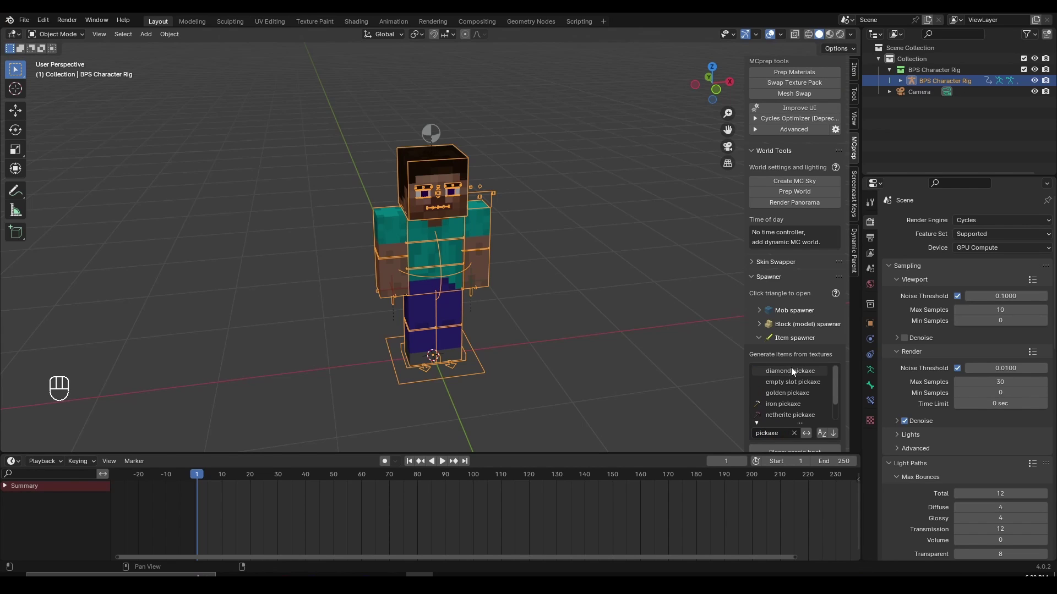
{"action": "left_click", "coordinate": [790, 369]}
{"action": "scroll", "coordinate": [804, 341], "scroll_direction": "down", "scroll_amount": 2}
{"action": "left_click", "coordinate": [800, 408]}
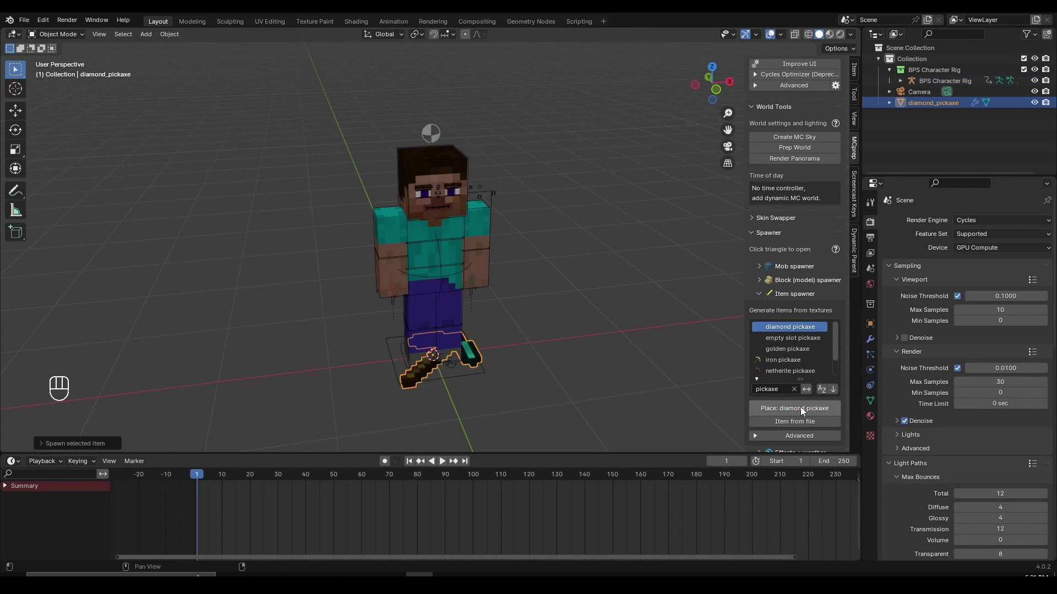
Move the diamond pickaxe up from the ground to the character's right hand.
{"action": "middle_click_drag", "start_coordinate": [517, 360], "coordinate": [532, 380]}
{"action": "key", "text": "g"}
{"action": "right_click", "coordinate": [509, 365]}
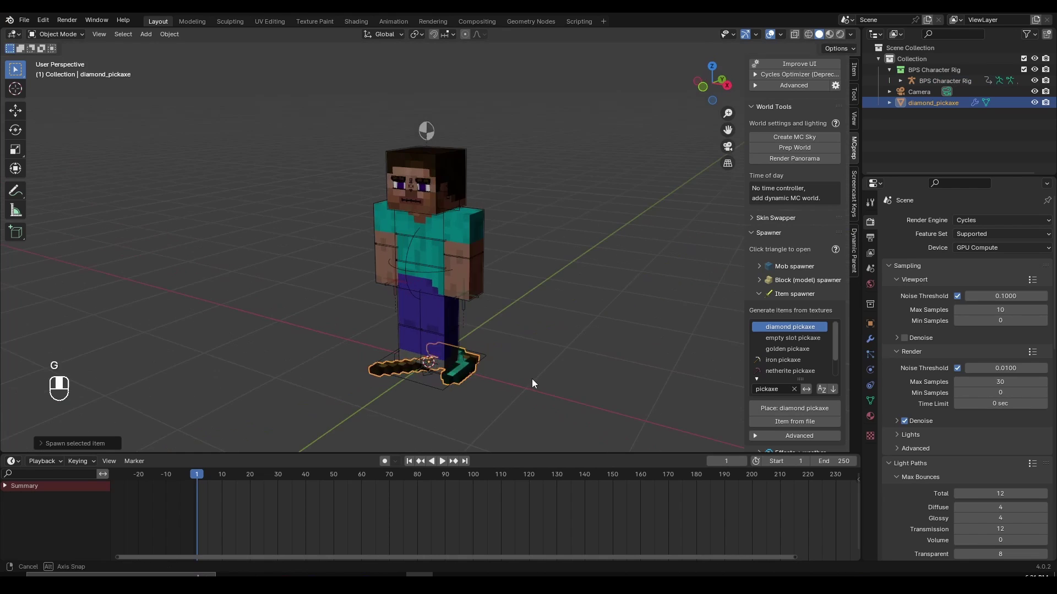
{"action": "key", "text": "g"}
{"action": "left_click", "coordinate": [493, 297]}
Rotate the pickaxe freely until its head stands upright and its handle runs front to back beside the right hand.
{"action": "key", "text": "r"}
{"action": "key", "text": "r"}
{"action": "left_click", "coordinate": [427, 323]}
{"action": "middle_click_drag", "start_coordinate": [457, 331], "coordinate": [504, 326]}
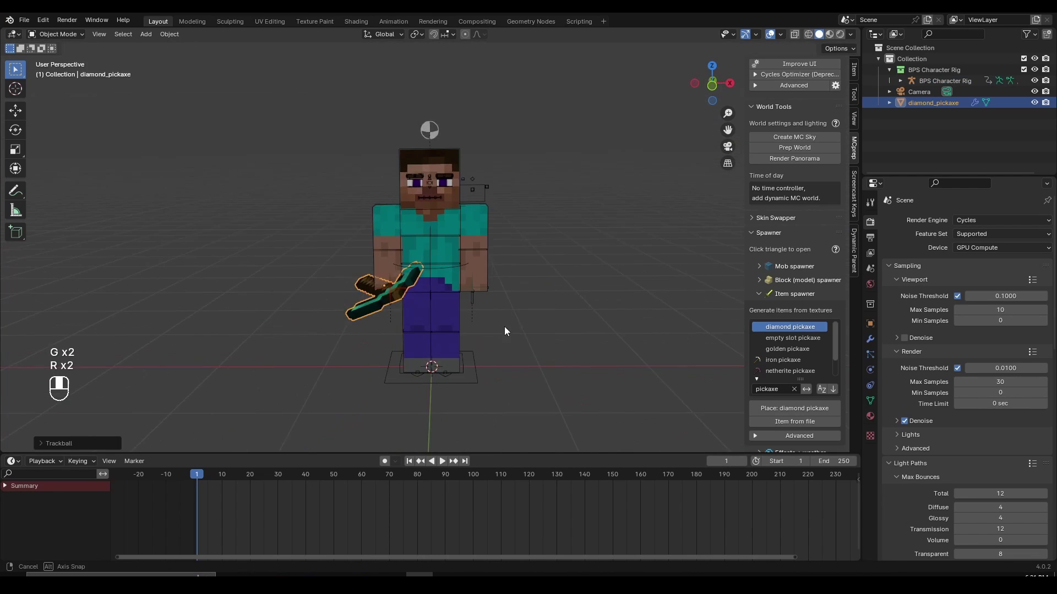
{"action": "key", "text": "r"}
{"action": "left_click", "coordinate": [477, 240]}
{"action": "key", "text": "r"}
{"action": "key", "text": "r"}
{"action": "left_click", "coordinate": [459, 247]}
{"action": "key", "text": "r"}
{"action": "left_click", "coordinate": [513, 276]}
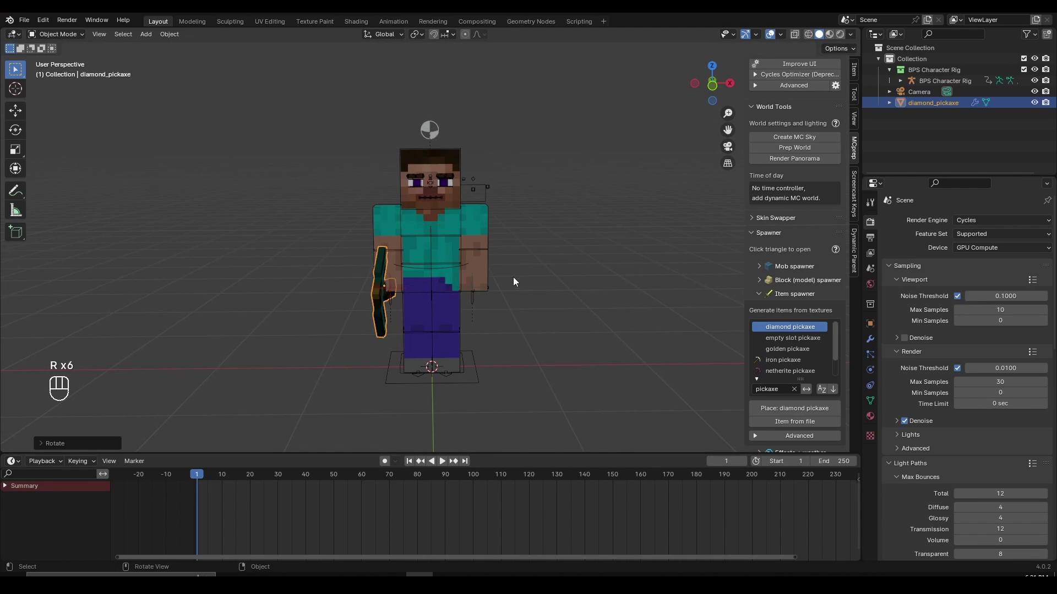
{"action": "key", "text": "r"}
{"action": "key", "text": "r"}
{"action": "left_click", "coordinate": [515, 277]}
Move the pickaxe forward in side view so the rear part of its handle sits in the right hand.
{"action": "key", "text": "f"}
{"action": "middle_click_drag", "start_coordinate": [515, 276], "coordinate": [512, 309]}
{"action": "key", "text": "g"}
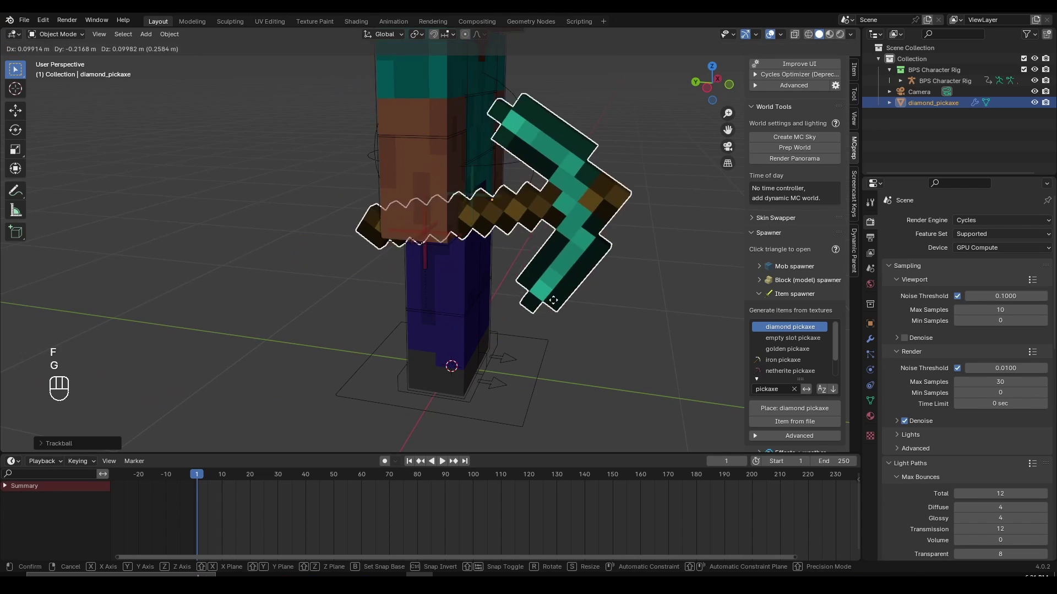
{"action": "right_click", "coordinate": [533, 298]}
{"action": "scroll", "coordinate": [531, 283], "scroll_direction": "down", "scroll_amount": 1}
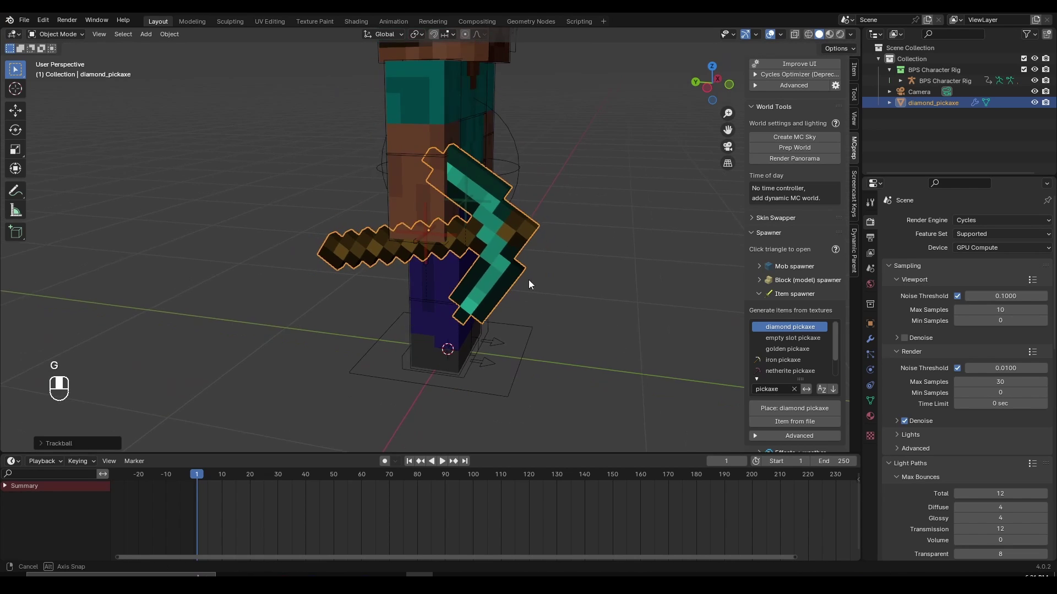
{"action": "scroll", "coordinate": [530, 282], "scroll_direction": "up", "scroll_amount": 1}
{"action": "middle_click_drag", "start_coordinate": [531, 283], "coordinate": [531, 266]}
{"action": "key", "text": "g"}
{"action": "left_click", "coordinate": [573, 245]}
Straighten the pickaxe in front view with small rotations and center it under the right arm.
{"action": "middle_click_drag", "start_coordinate": [707, 238], "coordinate": [604, 268]}
{"action": "key", "text": "r"}
{"action": "left_click", "coordinate": [639, 282]}
{"action": "key", "text": "r"}
{"action": "left_click", "coordinate": [624, 270]}
{"action": "key", "text": "g"}
{"action": "left_click", "coordinate": [646, 277]}
Put the BPS Character Rig into Pose Mode with the lower right arm bone active.
{"action": "left_click", "coordinate": [554, 246]}
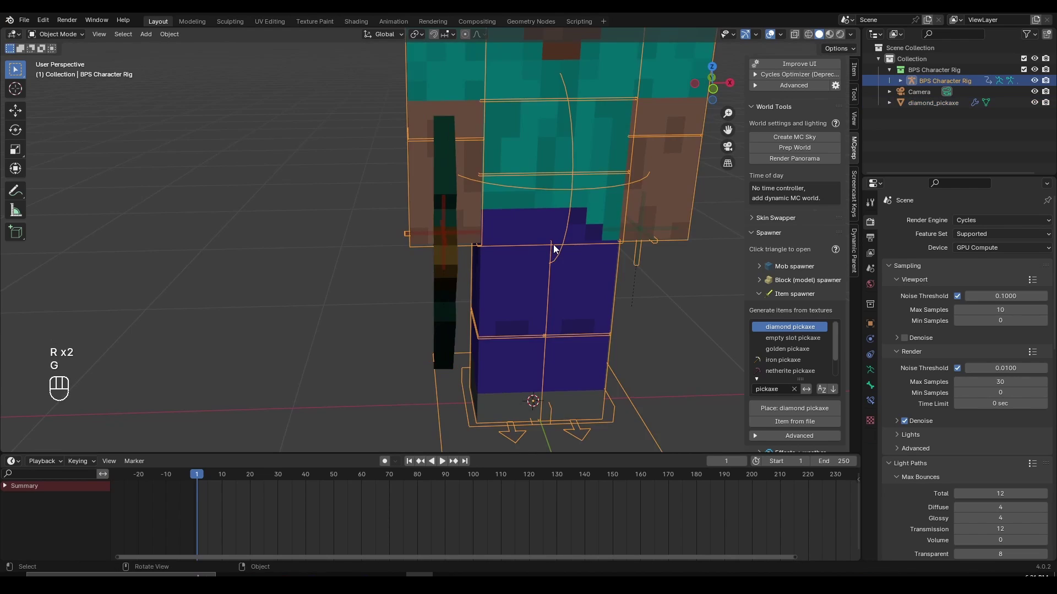
{"action": "key", "text": "ctrl+Tab"}
{"action": "scroll", "coordinate": [549, 244], "scroll_direction": "down", "scroll_amount": 2}
{"action": "middle_click_drag", "start_coordinate": [547, 241], "coordinate": [599, 211]}
{"action": "left_click", "coordinate": [444, 196]}
{"action": "key", "text": "ctrl+Tab"}
{"action": "middle_click_drag", "start_coordinate": [444, 194], "coordinate": [544, 258]}
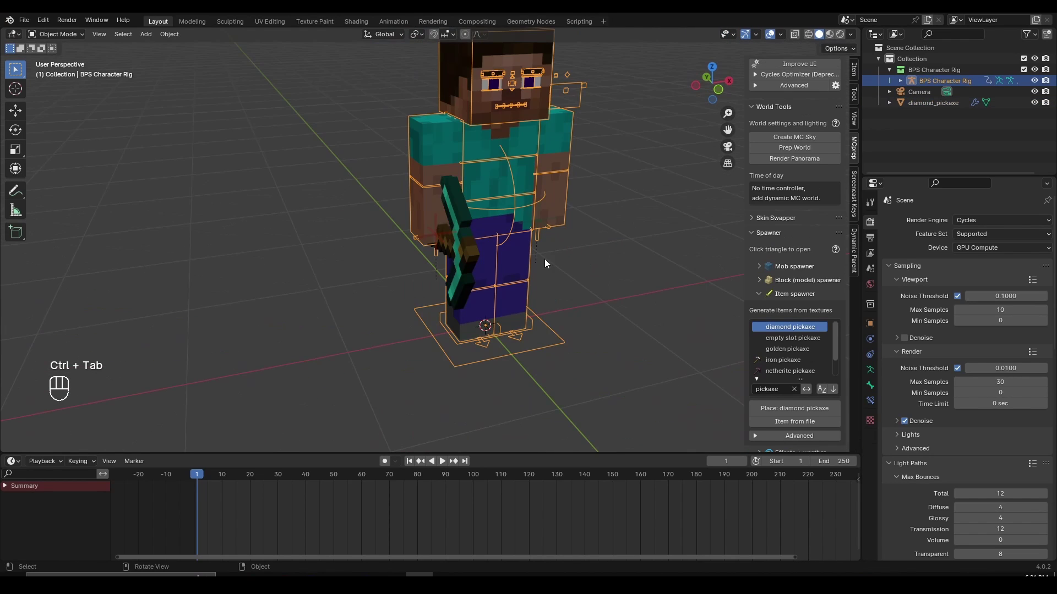
{"action": "key", "text": "a"}
{"action": "left_click", "coordinate": [515, 214]}
{"action": "key", "text": "ctrl+Tab"}
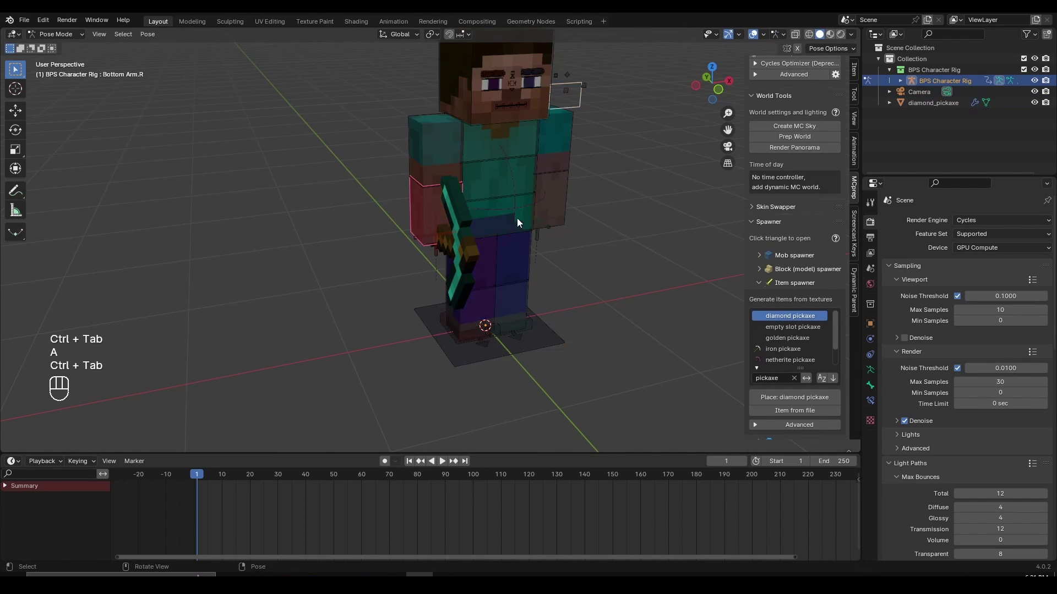
Turn off Lock Object Modes so objects can be selected while the rig is in Pose Mode.
{"action": "middle_click_drag", "start_coordinate": [516, 218], "coordinate": [501, 214]}
{"action": "scroll", "coordinate": [498, 216], "scroll_direction": "up", "scroll_amount": 4}
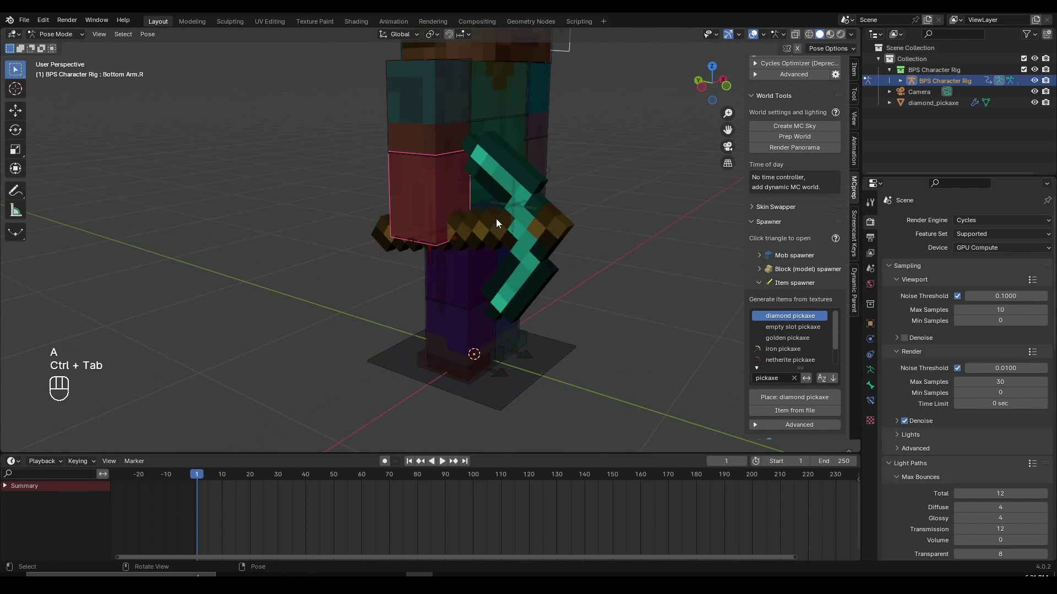
{"action": "left_click", "coordinate": [44, 21]}
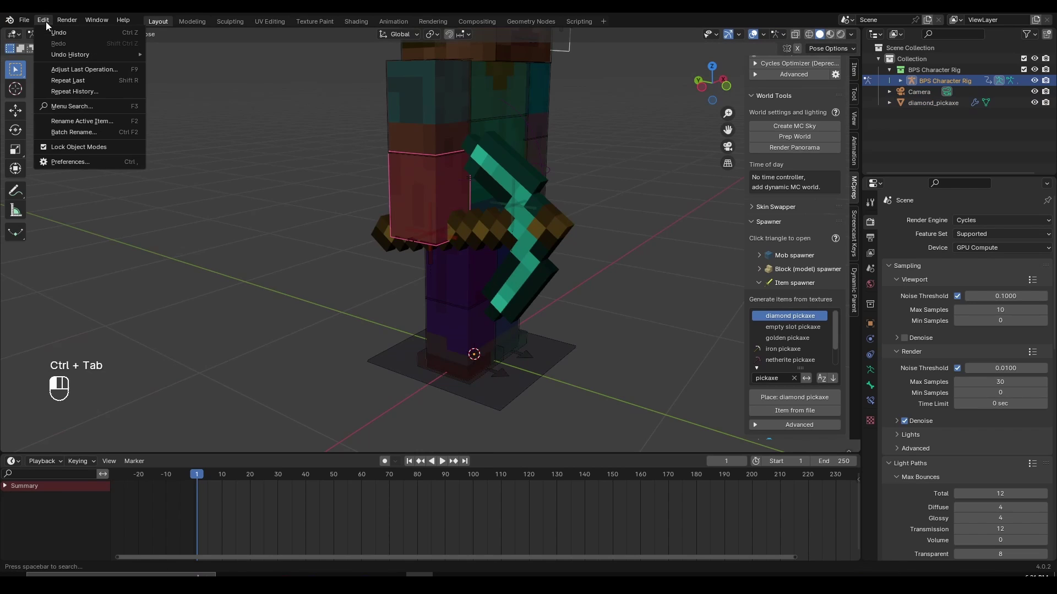
{"action": "left_click", "coordinate": [79, 149]}
{"action": "middle_click_drag", "start_coordinate": [523, 219], "coordinate": [501, 236]}
{"action": "key", "text": "ctrl+z"}
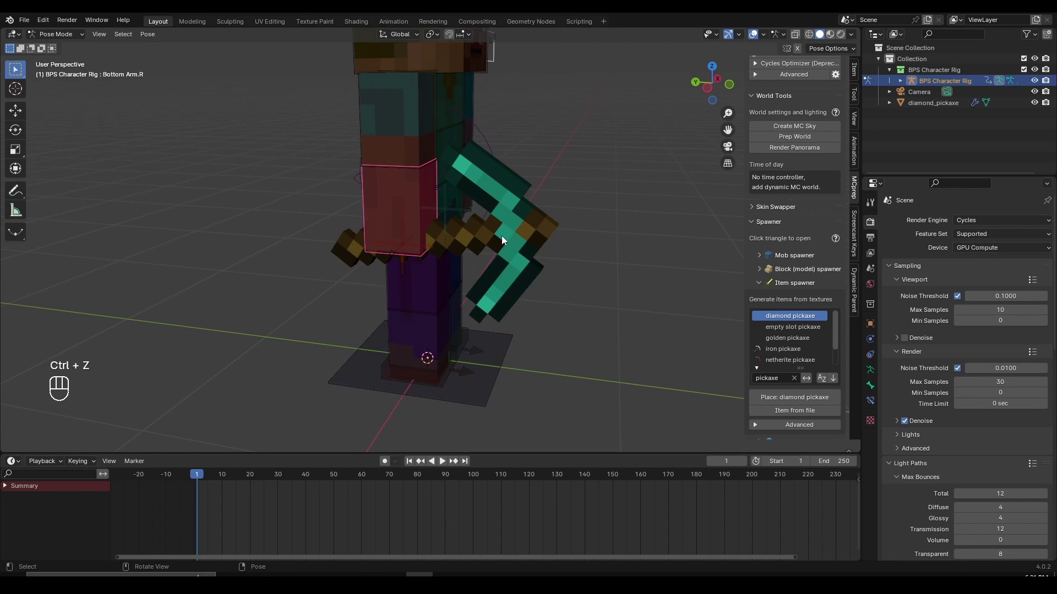
{"action": "middle_click_drag", "start_coordinate": [437, 215], "coordinate": [467, 207]}
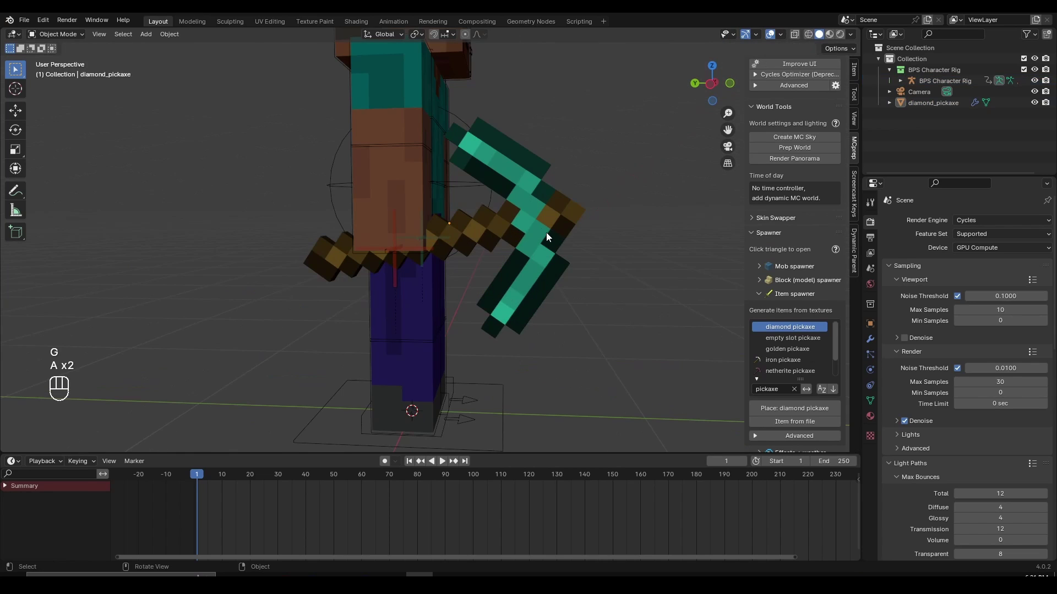
Parent the diamond pickaxe to the rig's lower right arm bone using the Bone option.
{"action": "left_click", "coordinate": [517, 172]}
{"action": "middle_click_drag", "start_coordinate": [550, 231], "coordinate": [524, 243]}
{"action": "key", "text": "g"}
{"action": "left_click", "coordinate": [533, 236]}
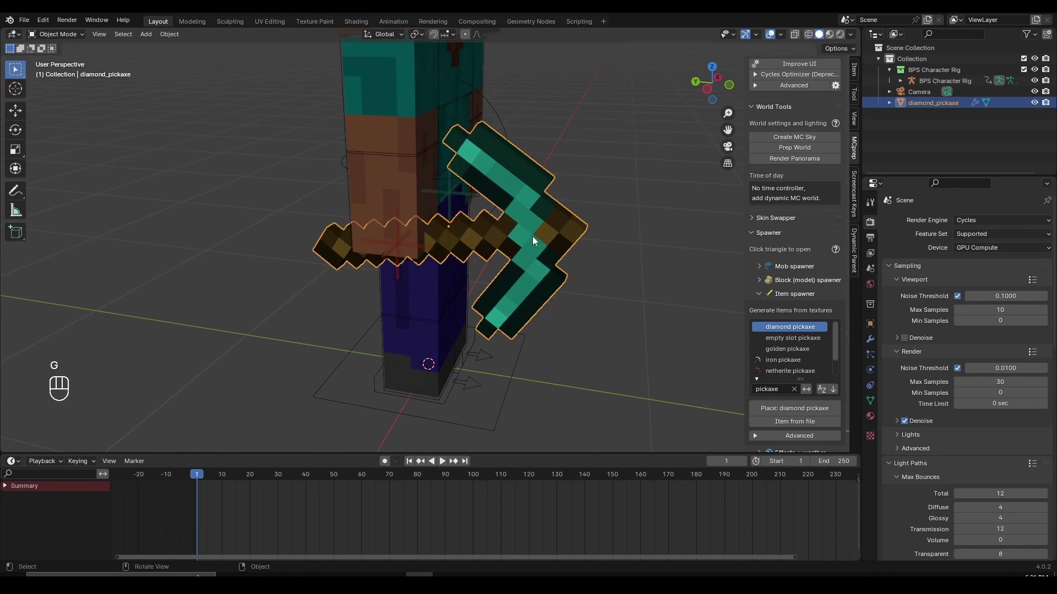
{"action": "middle_click_drag", "start_coordinate": [468, 215], "coordinate": [445, 243]}
{"action": "left_click", "coordinate": [356, 178], "text": "shift"}
{"action": "key", "text": "r"}
{"action": "key", "text": "r"}
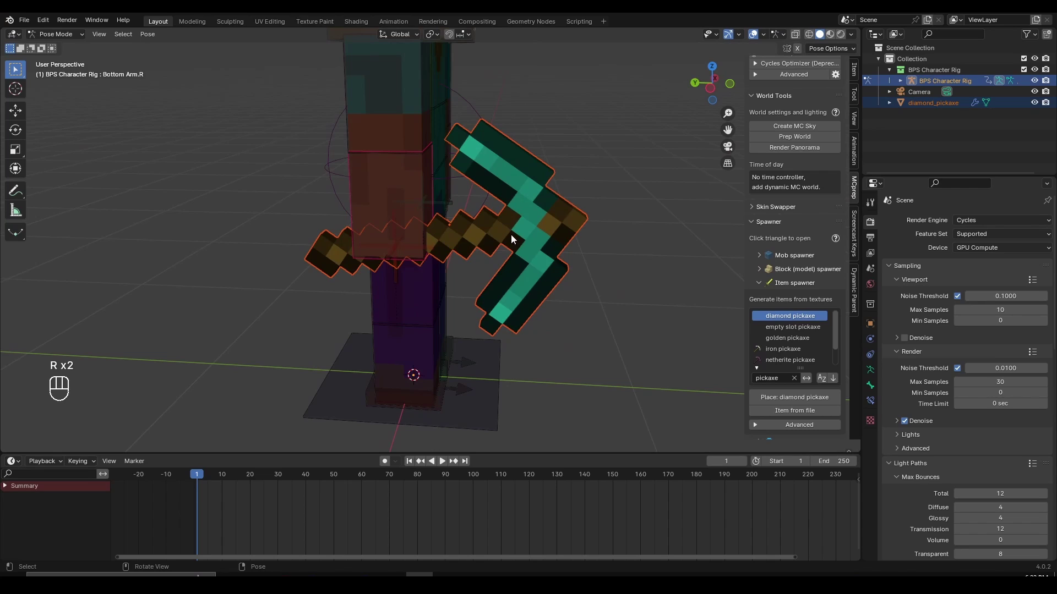
{"action": "key", "text": "ctrl+p"}
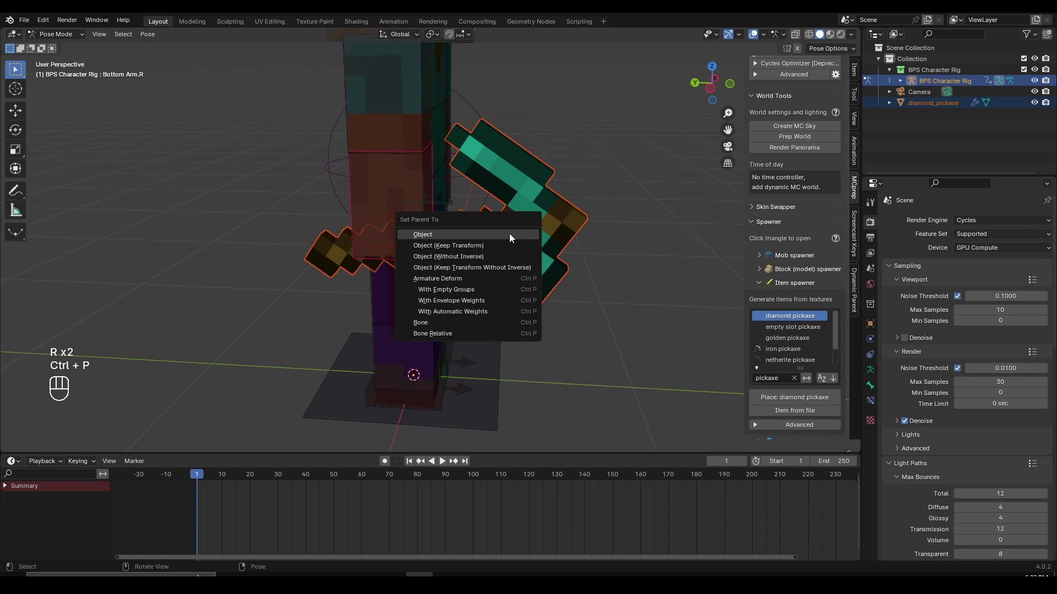
{"action": "left_click", "coordinate": [455, 318]}
Test-rotate the lower right arm to check that the pickaxe follows, then cancel the rotation and clear the selection.
{"action": "key", "text": "r"}
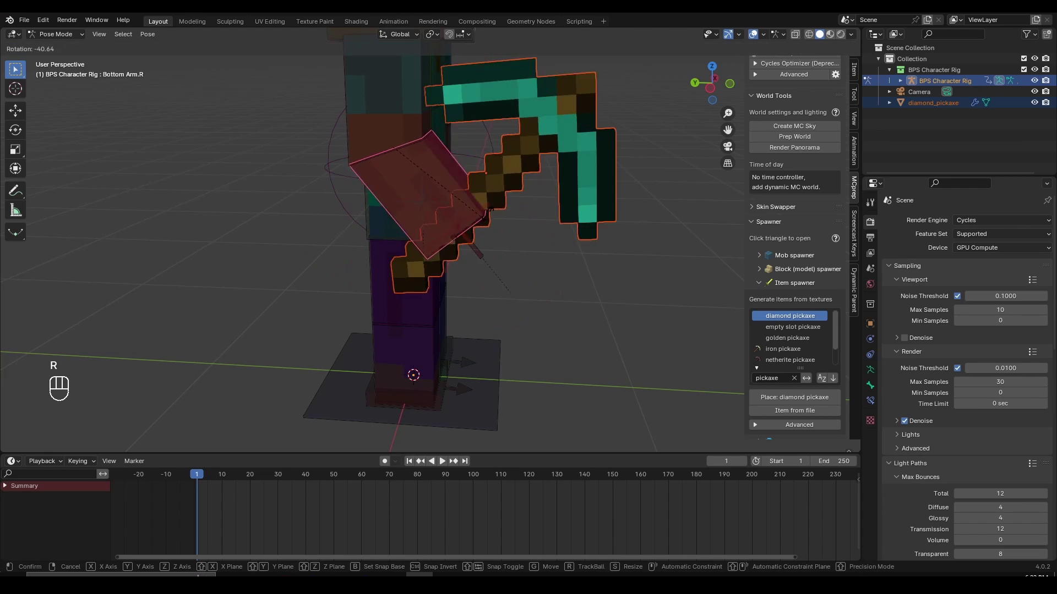
{"action": "right_click", "coordinate": [512, 219]}
{"action": "left_click", "coordinate": [526, 179]}
{"action": "scroll", "coordinate": [534, 187], "scroll_direction": "down", "scroll_amount": 2}
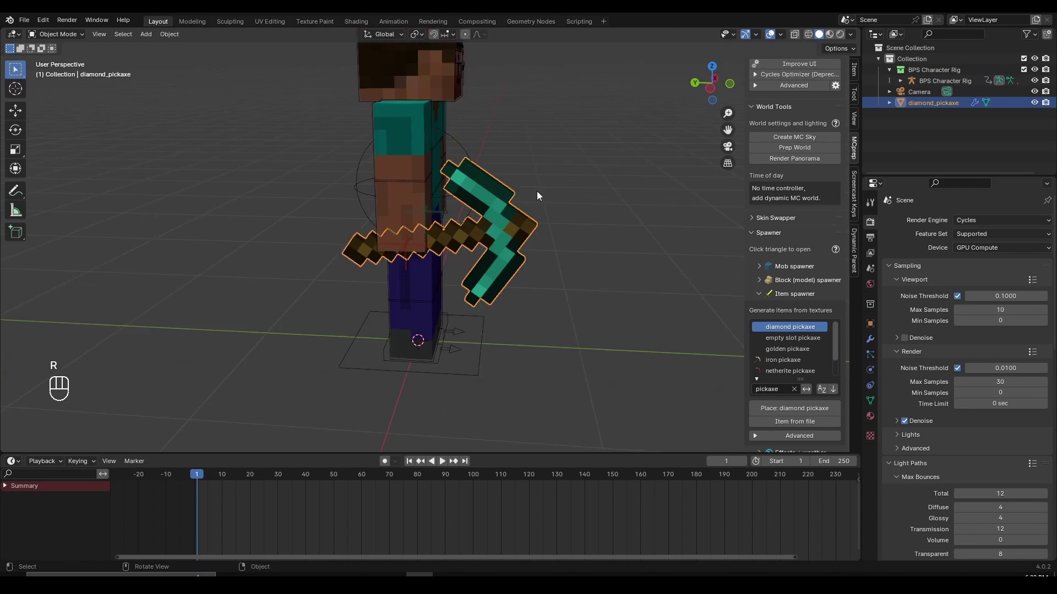
{"action": "middle_click_drag", "start_coordinate": [536, 191], "coordinate": [438, 197]}
{"action": "left_click", "coordinate": [424, 147]}
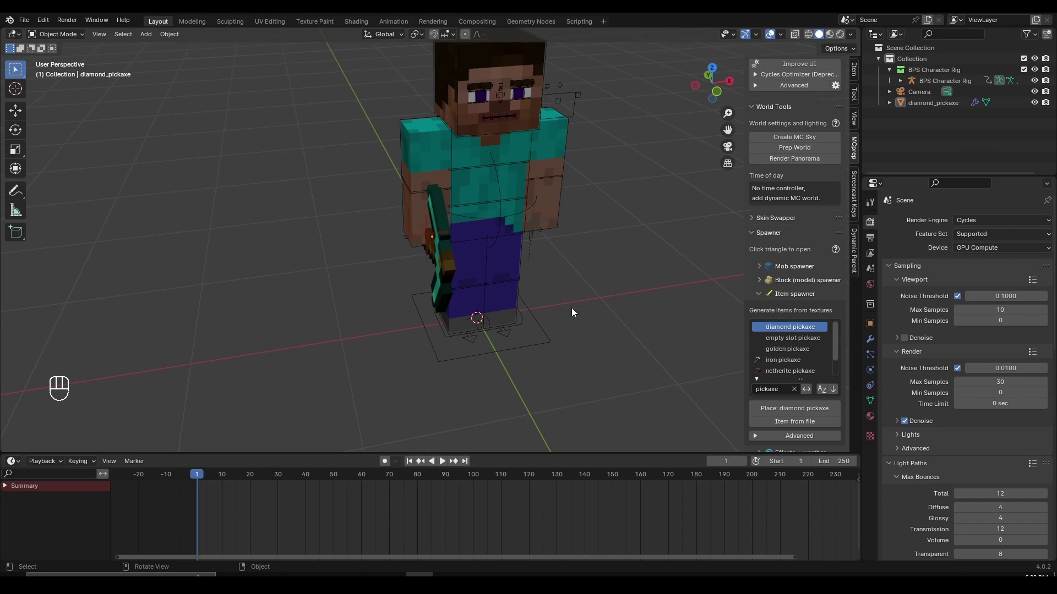
Hide the sidebar, enable auto keying, and set the active keying set to Location, Rotation & Scale.
{"action": "key", "text": "n"}
{"action": "middle_click_drag", "start_coordinate": [479, 320], "coordinate": [473, 366]}
{"action": "left_click", "coordinate": [386, 462]}
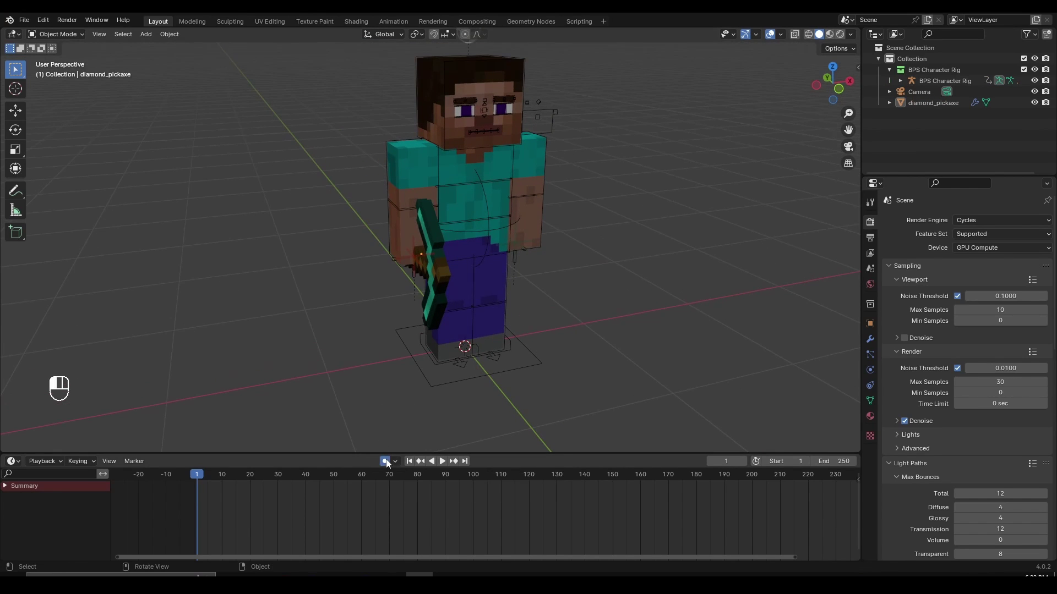
{"action": "left_click", "coordinate": [81, 460]}
{"action": "left_click", "coordinate": [77, 401]}
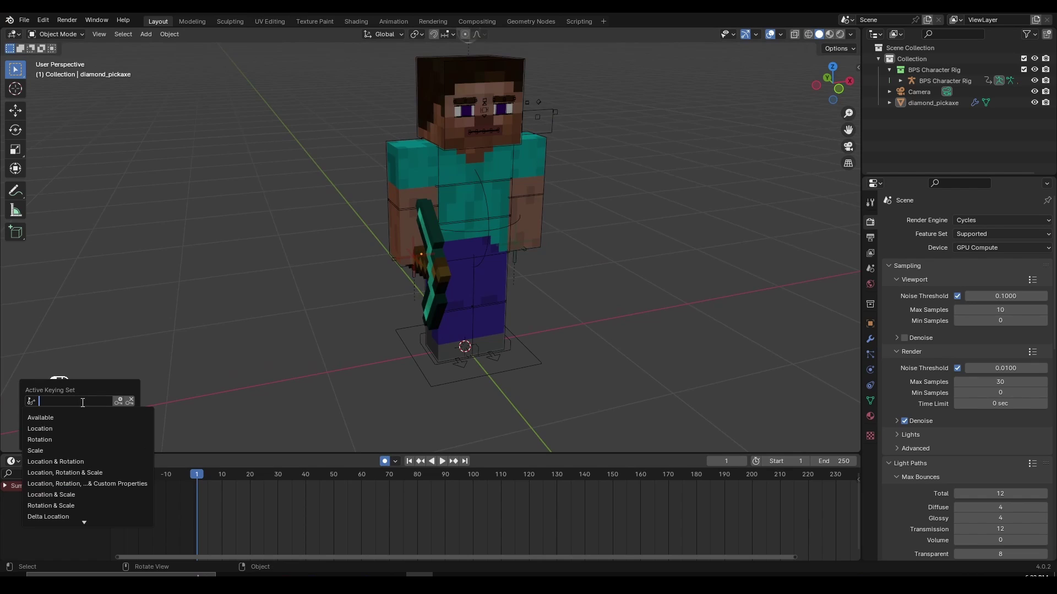
{"action": "left_click", "coordinate": [96, 472]}
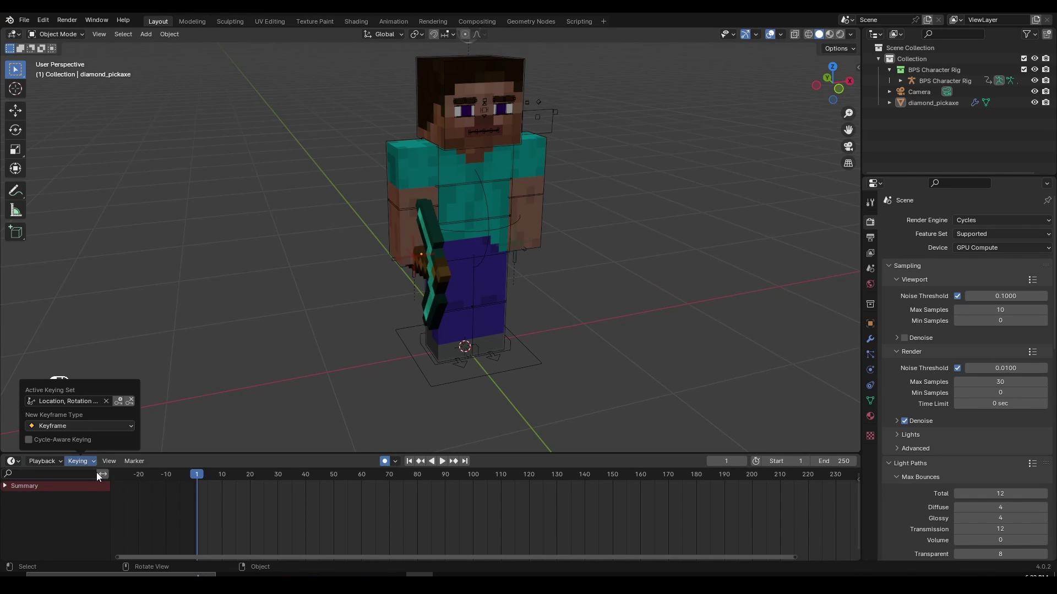
Set the animation's start frame and the current frame to 0.
{"action": "left_click", "coordinate": [765, 460]}
{"action": "left_click", "coordinate": [711, 459]}
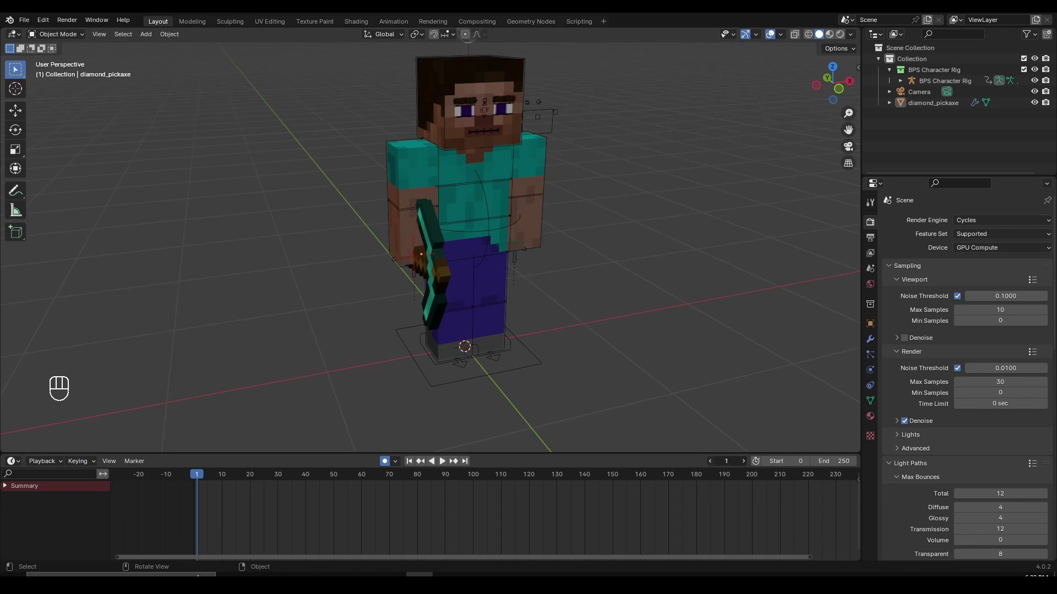
Rotate the rig's upper right arm bone slightly backward at frame 0 to key the starting pose.
{"action": "middle_click_drag", "start_coordinate": [418, 313], "coordinate": [436, 305]}
{"action": "left_click", "coordinate": [425, 175]}
{"action": "scroll", "coordinate": [427, 180], "scroll_direction": "up", "scroll_amount": 3}
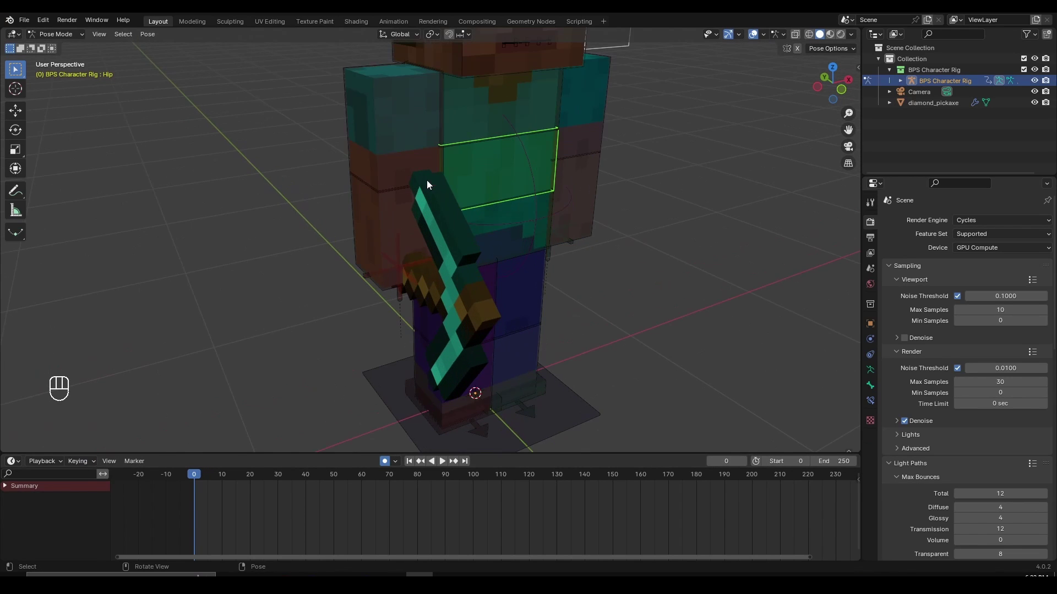
{"action": "left_click", "coordinate": [387, 147]}
{"action": "scroll", "coordinate": [387, 147], "scroll_direction": "down", "scroll_amount": 3}
{"action": "middle_click_drag", "start_coordinate": [507, 237], "coordinate": [510, 213]}
{"action": "key", "text": "r"}
{"action": "right_click", "coordinate": [438, 285]}
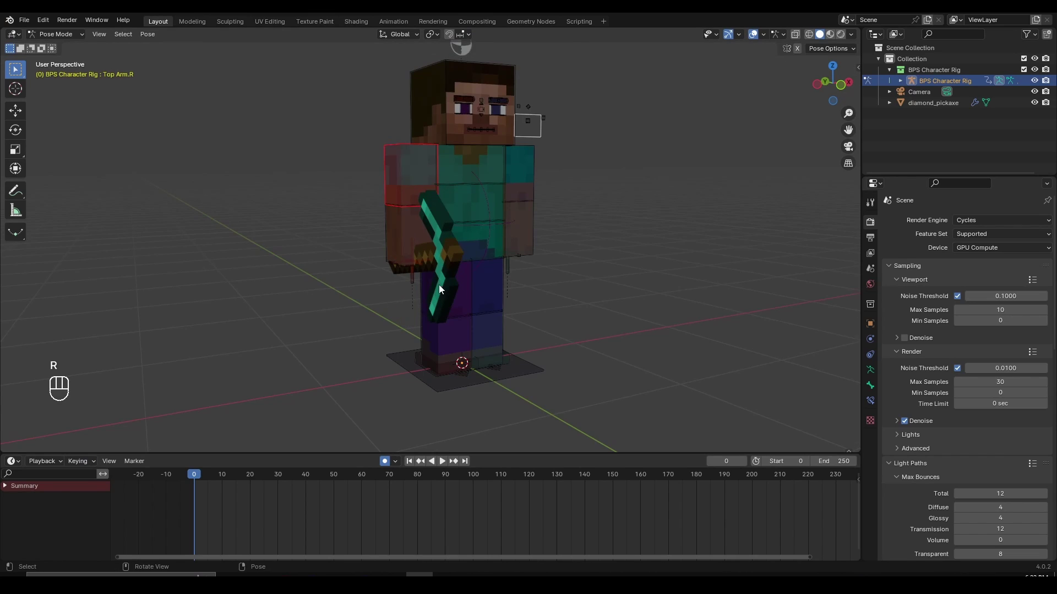
{"action": "key", "text": "r"}
{"action": "scroll", "coordinate": [513, 267], "scroll_direction": "up", "scroll_amount": 2}
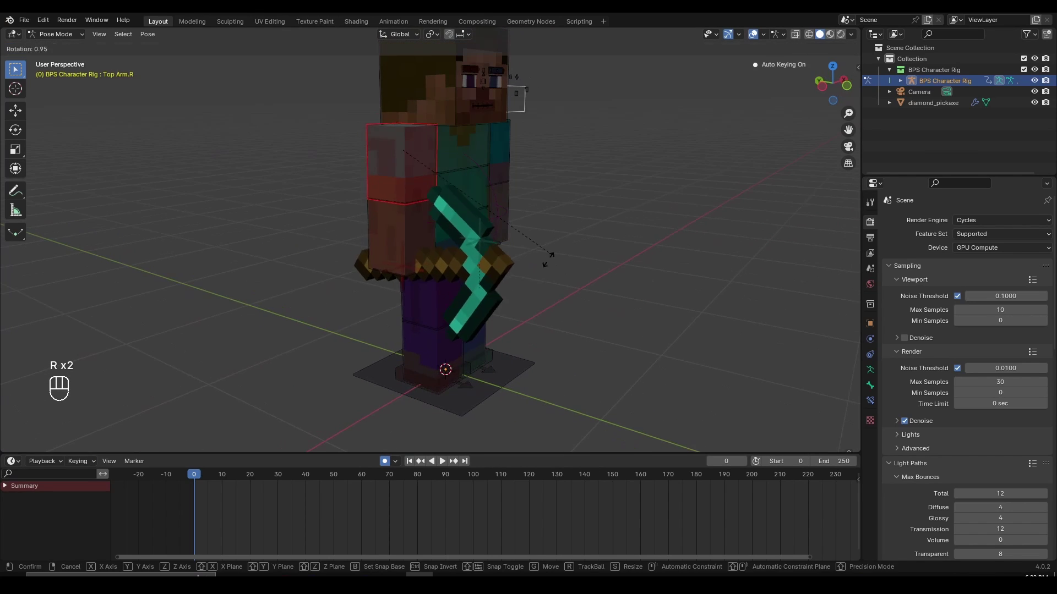
{"action": "left_click", "coordinate": [423, 298]}
{"action": "key", "text": "r"}
{"action": "key", "text": "r"}
{"action": "left_click", "coordinate": [478, 365]}
{"action": "key", "text": "r"}
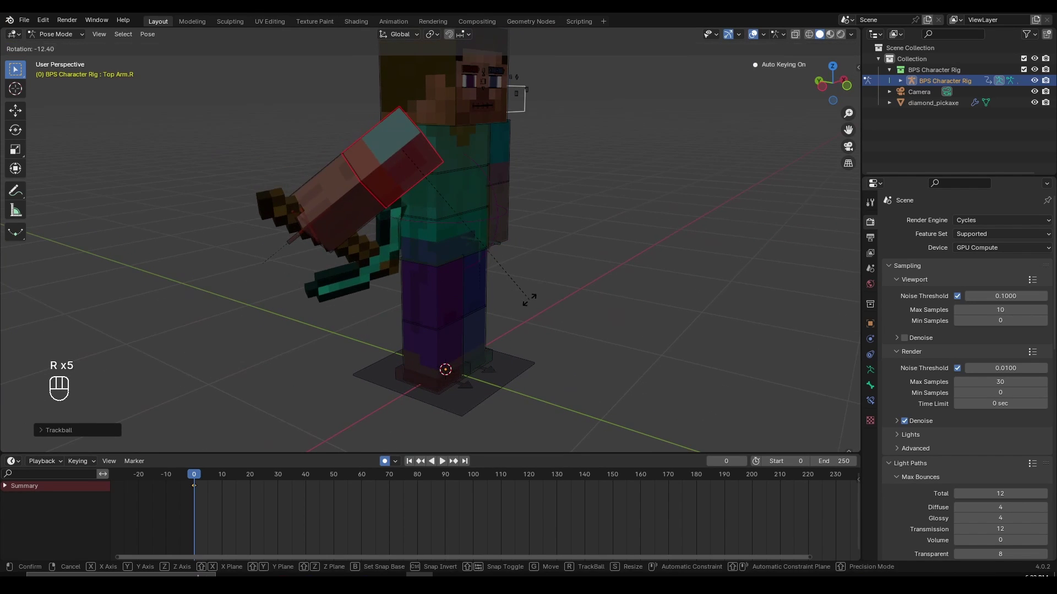
{"action": "key", "text": "r"}
{"action": "key", "text": "r"}
{"action": "key", "text": "r"}
{"action": "key", "text": "r"}
{"action": "left_click", "coordinate": [357, 424]}
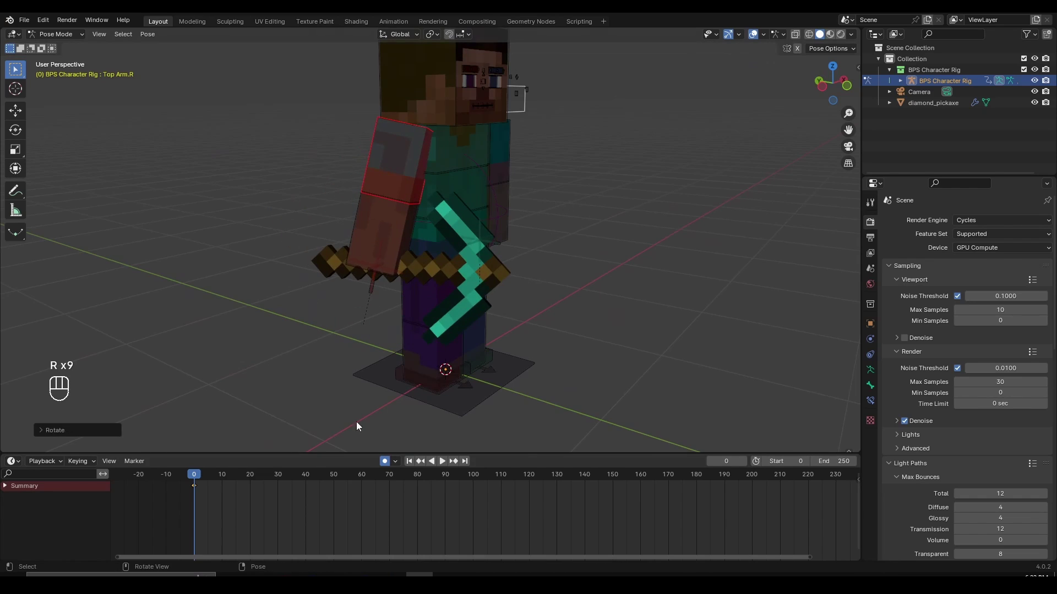
Show the output properties to check the scene's frame rate.
{"action": "scroll", "coordinate": [297, 490], "scroll_direction": "up", "scroll_amount": 5}
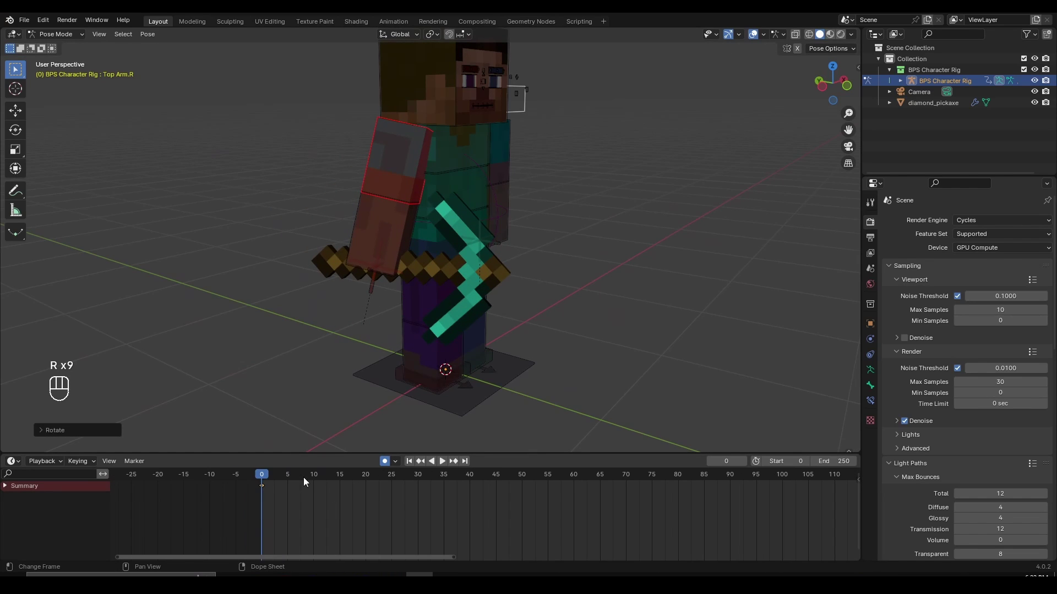
{"action": "left_click", "coordinate": [313, 477]}
{"action": "left_click", "coordinate": [869, 237]}
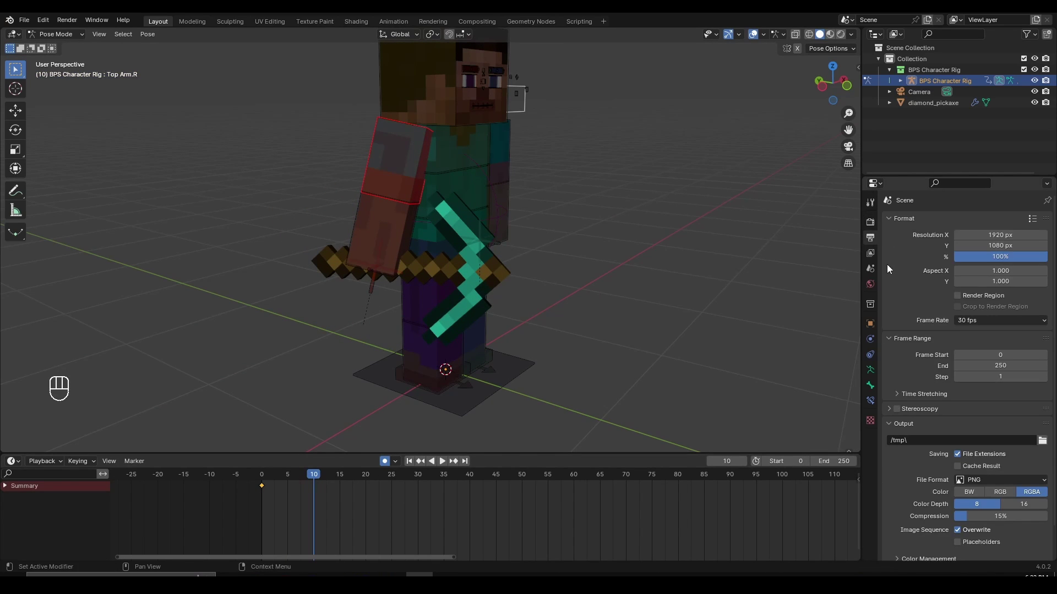
Insert a keyframe for the lower right arm bone at frame 0.
{"action": "scroll", "coordinate": [543, 197], "scroll_direction": "up", "scroll_amount": 2}
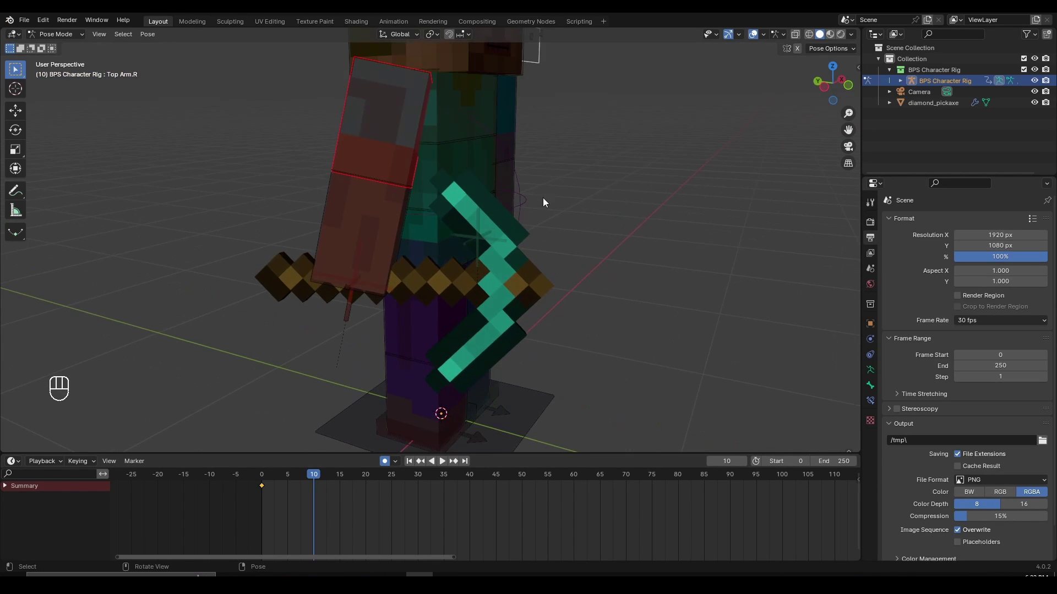
{"action": "left_click", "coordinate": [391, 208]}
{"action": "left_click", "coordinate": [410, 164]}
{"action": "left_click", "coordinate": [388, 214]}
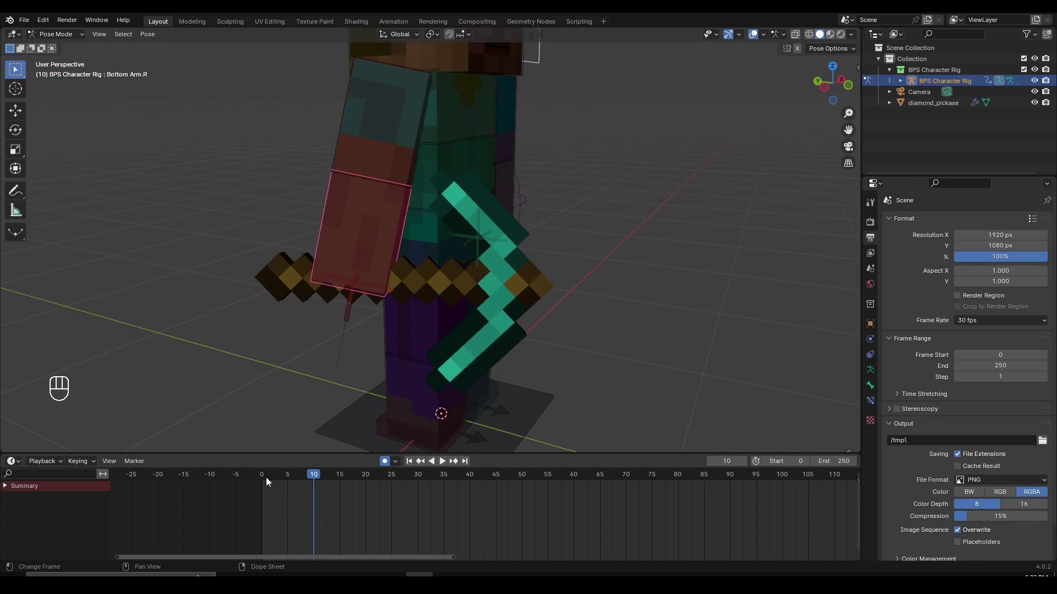
{"action": "left_click", "coordinate": [263, 477]}
{"action": "key", "text": "i"}
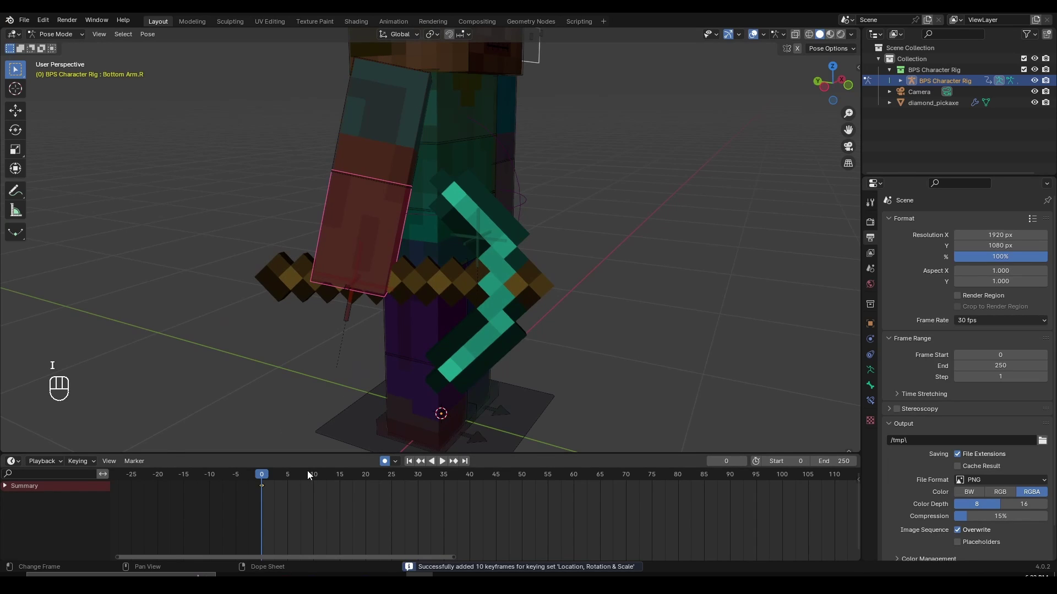
At frame 10, rotate the upper right arm backward and angle it slightly away from the body.
{"action": "left_click", "coordinate": [312, 474]}
{"action": "left_click", "coordinate": [427, 152]}
{"action": "key", "text": "r"}
{"action": "left_click", "coordinate": [417, 255]}
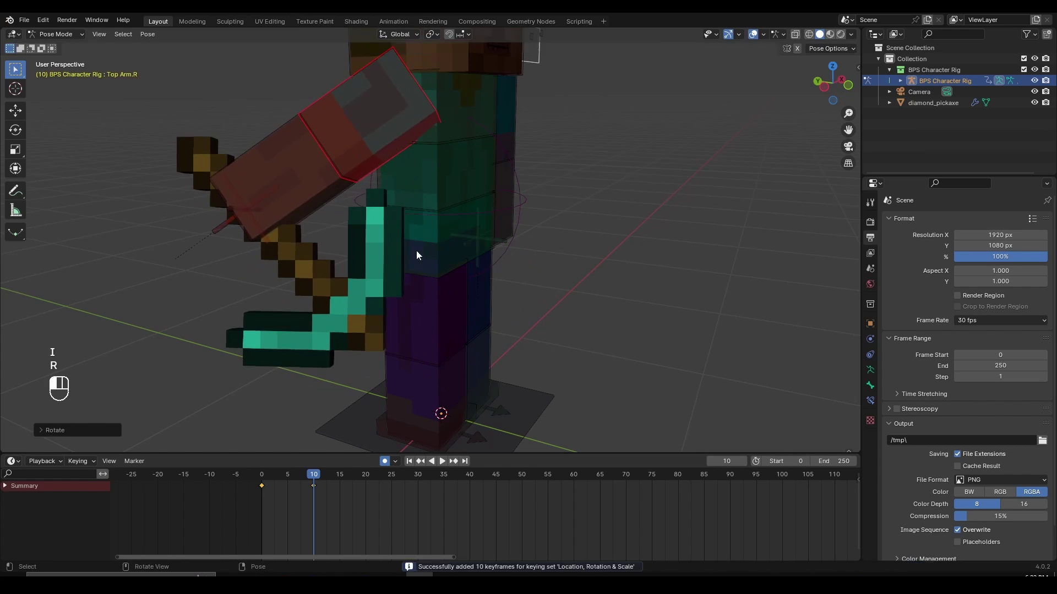
{"action": "key", "text": "r"}
{"action": "key", "text": "r"}
{"action": "left_click", "coordinate": [442, 303]}
{"action": "key", "text": "r"}
{"action": "left_click", "coordinate": [499, 259]}
{"action": "middle_click_drag", "start_coordinate": [345, 240], "coordinate": [498, 251]}
{"action": "key", "text": "r"}
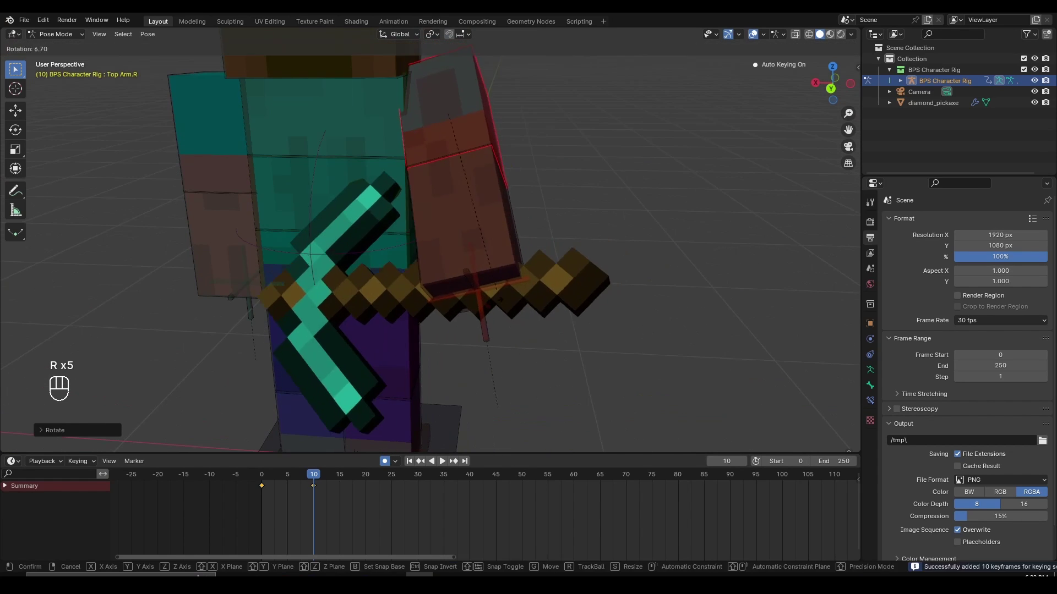
{"action": "left_click", "coordinate": [493, 299]}
{"action": "key", "text": "r"}
{"action": "right_click", "coordinate": [506, 326]}
Bend the lower right arm inward at frame 10 so the pickaxe crosses the body.
{"action": "left_click", "coordinate": [461, 182]}
{"action": "key", "text": "r"}
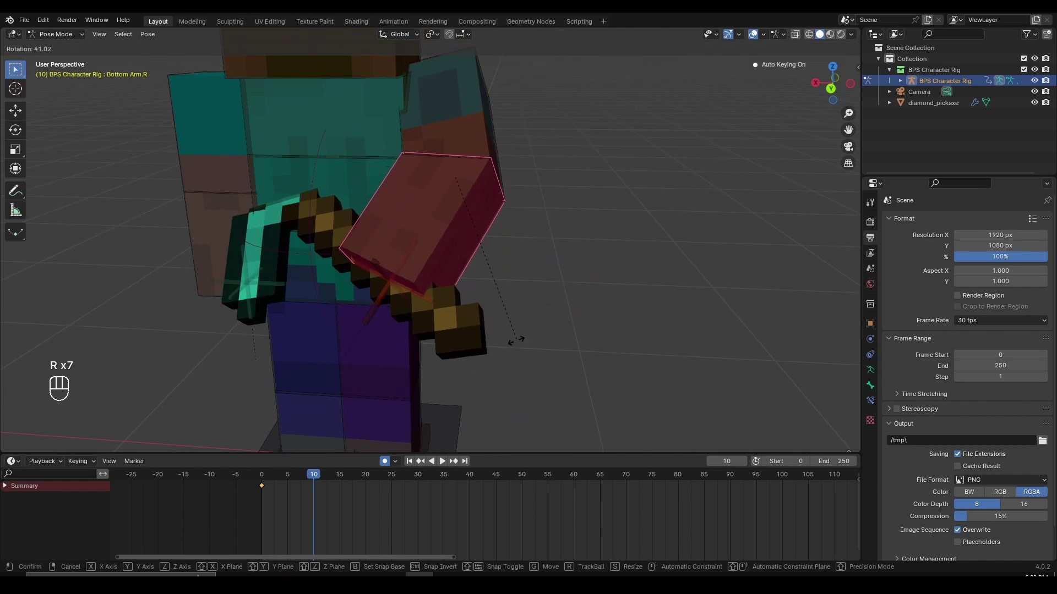
{"action": "left_click", "coordinate": [447, 379]}
Rotate the upper right arm further back at frame 10, checking from the side.
{"action": "left_click", "coordinate": [489, 146]}
{"action": "middle_click_drag", "start_coordinate": [633, 179], "coordinate": [531, 184]}
{"action": "key", "text": "r"}
{"action": "left_click", "coordinate": [584, 256]}
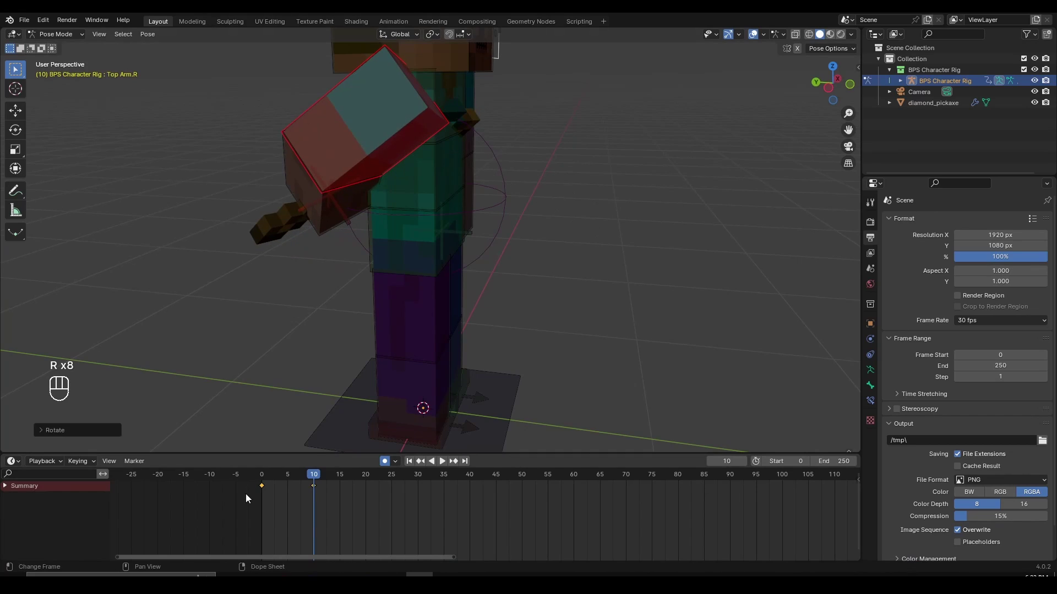
At frame 20, swing the upper right arm forward in front of the body.
{"action": "scroll", "coordinate": [325, 526], "scroll_direction": "up", "scroll_amount": 2}
{"action": "left_click", "coordinate": [319, 474]}
{"action": "left_click", "coordinate": [420, 96]}
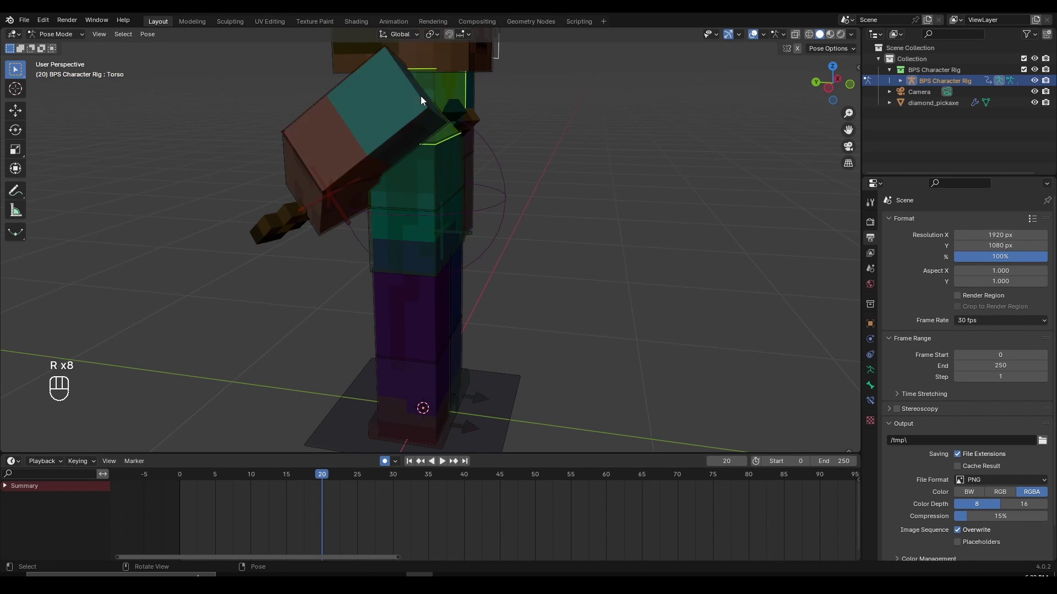
{"action": "left_click", "coordinate": [400, 109]}
{"action": "key", "text": "r"}
{"action": "left_click", "coordinate": [535, 175]}
{"action": "key", "text": "r"}
{"action": "key", "text": "r"}
{"action": "left_click", "coordinate": [548, 148]}
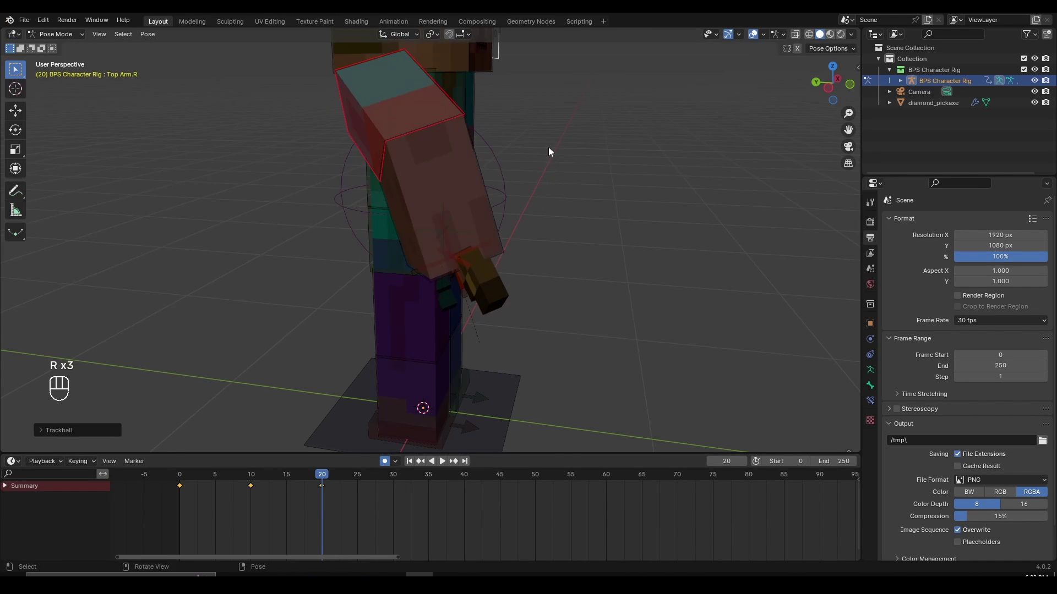
Adjust the upper right arm's rotation at frame 20 from the front so the pickaxe rises before the chest.
{"action": "middle_click_drag", "start_coordinate": [548, 152], "coordinate": [627, 172]}
{"action": "key", "text": "r"}
{"action": "left_click", "coordinate": [525, 266]}
{"action": "key", "text": "r"}
{"action": "key", "text": "r"}
{"action": "left_click", "coordinate": [528, 242]}
{"action": "key", "text": "r"}
{"action": "left_click", "coordinate": [476, 283]}
{"action": "key", "text": "r"}
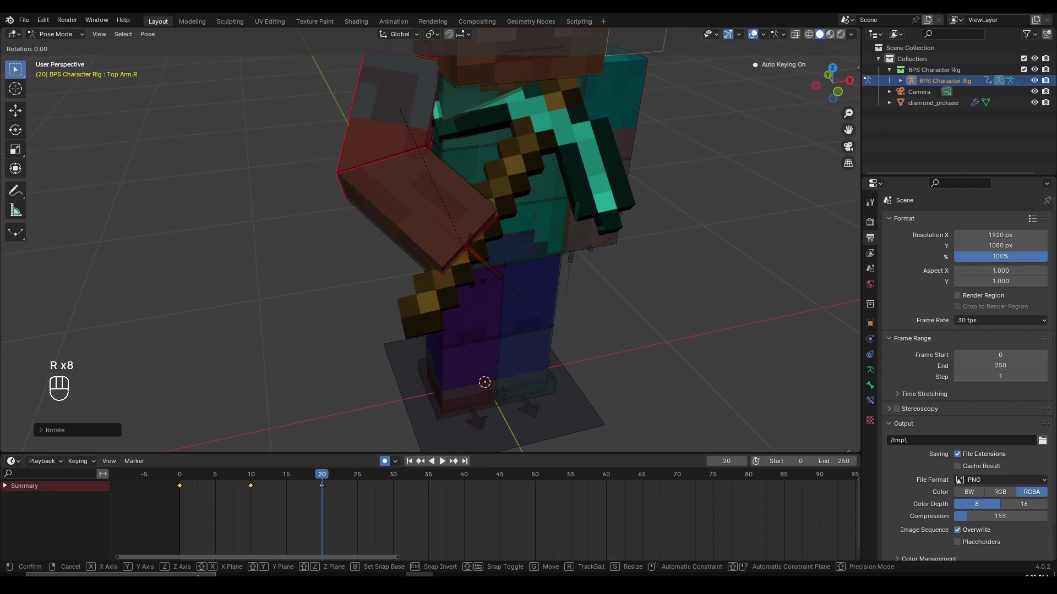
{"action": "key", "text": "r"}
{"action": "left_click", "coordinate": [464, 284]}
Fine-tune the upper and lower right arm rotations at frame 20 from the side, with the pickaxe head raised forward.
{"action": "middle_click_drag", "start_coordinate": [465, 286], "coordinate": [622, 182]}
{"action": "key", "text": "r"}
{"action": "left_click", "coordinate": [611, 193]}
{"action": "key", "text": "r"}
{"action": "key", "text": "r"}
{"action": "left_click", "coordinate": [618, 207]}
{"action": "left_click", "coordinate": [533, 148]}
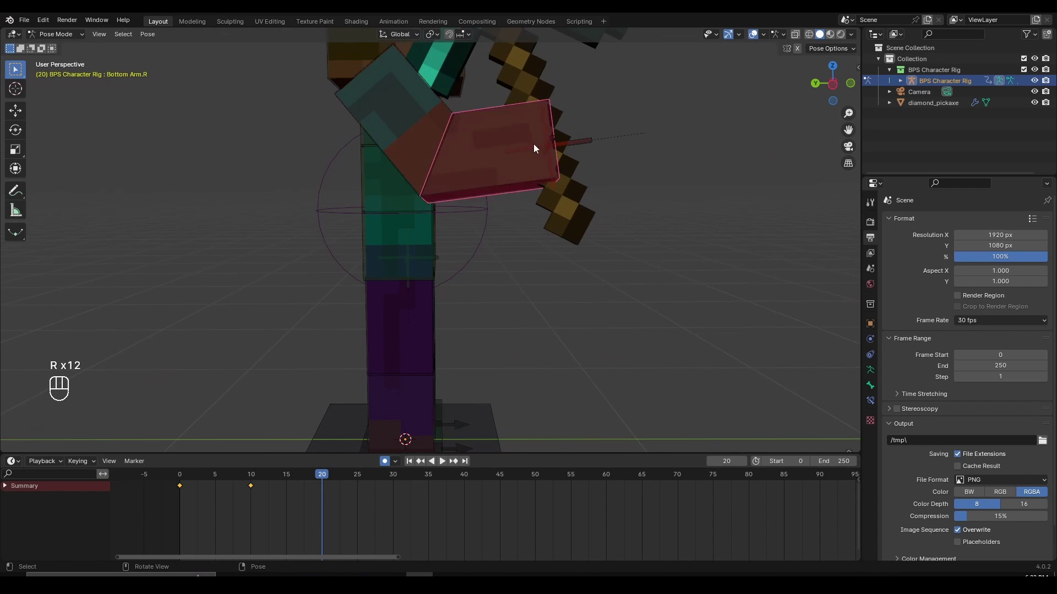
{"action": "key", "text": "r"}
{"action": "left_click", "coordinate": [522, 204]}
{"action": "left_click", "coordinate": [424, 129]}
{"action": "key", "text": "r"}
{"action": "left_click", "coordinate": [612, 204]}
{"action": "key", "text": "r"}
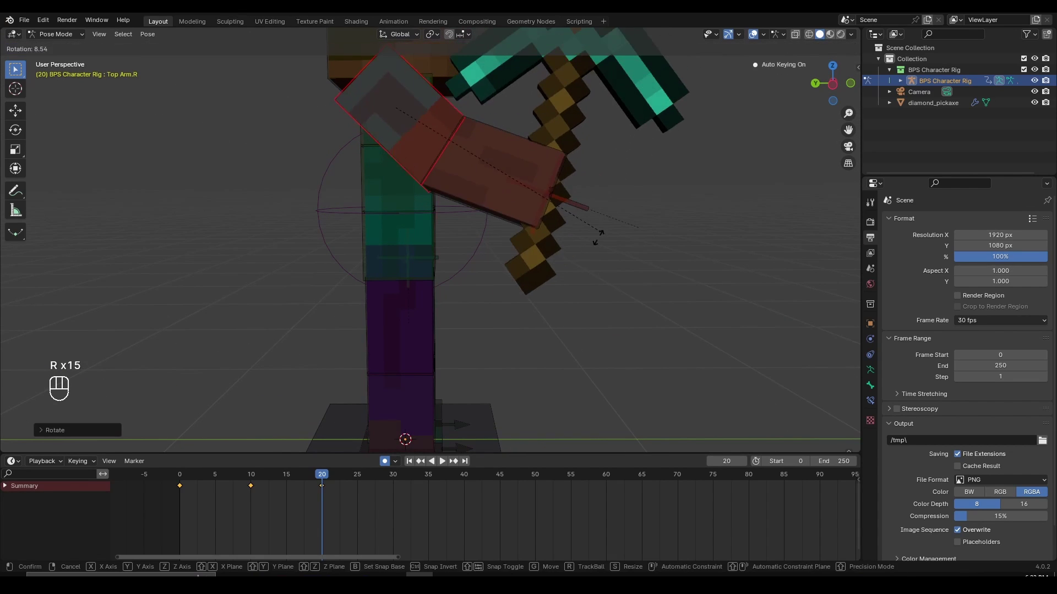
{"action": "left_click", "coordinate": [598, 239]}
At frame 5, rotate the upper right arm backward and outward so the pickaxe clears the torso.
{"action": "left_click_drag", "start_coordinate": [188, 478], "coordinate": [214, 498]}
{"action": "middle_click_drag", "start_coordinate": [436, 250], "coordinate": [414, 271]}
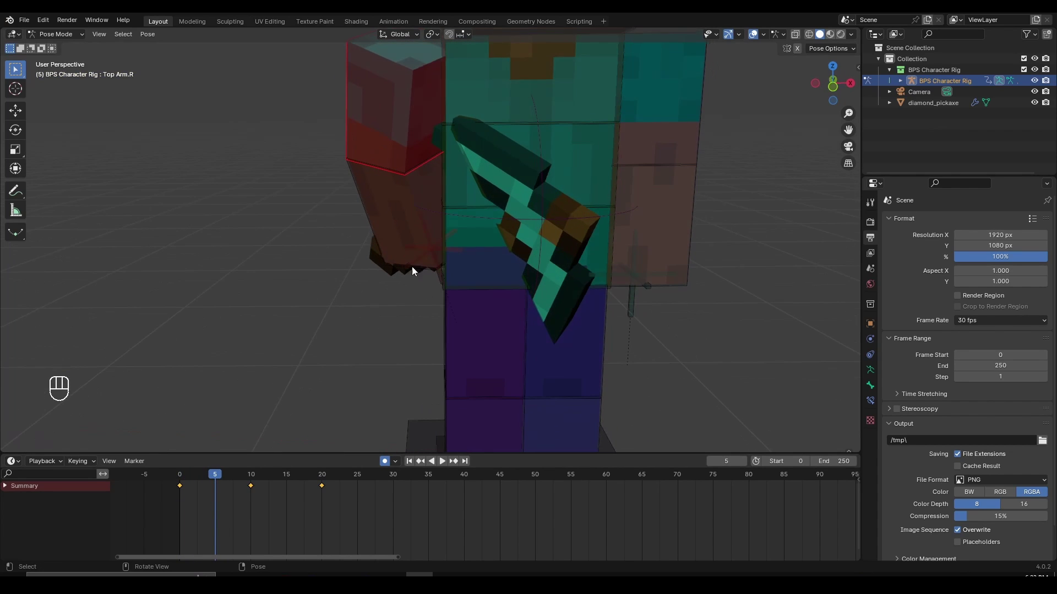
{"action": "key", "text": "r"}
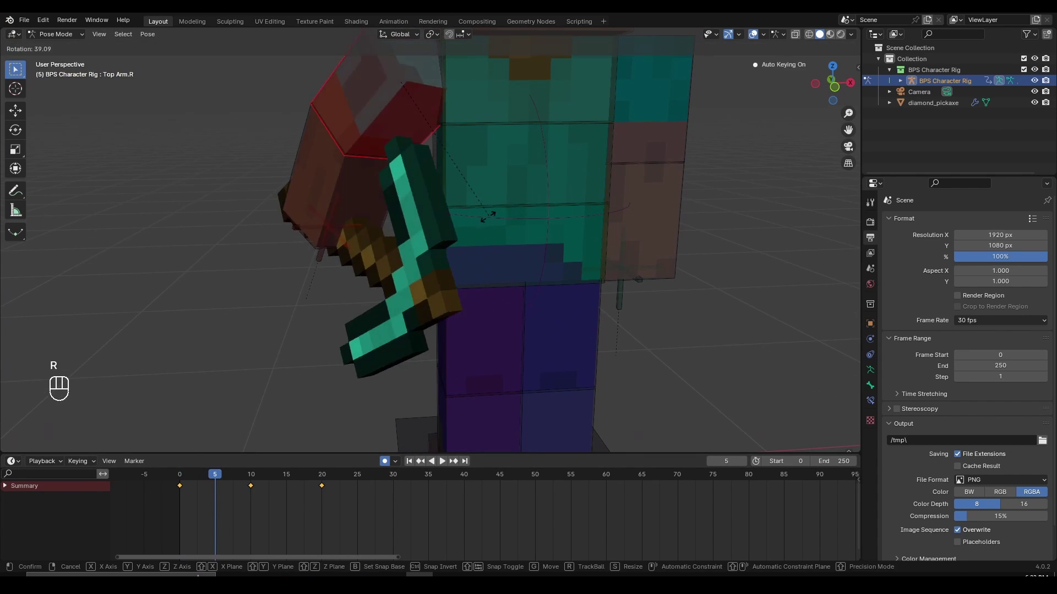
{"action": "left_click", "coordinate": [445, 236]}
{"action": "key", "text": "r"}
{"action": "key", "text": "r"}
{"action": "left_click", "coordinate": [443, 238]}
{"action": "key", "text": "r"}
{"action": "left_click", "coordinate": [442, 238]}
At frame 15, rotate the upper right arm outward and back so the pickaxe passes beside the body.
{"action": "left_click", "coordinate": [176, 477]}
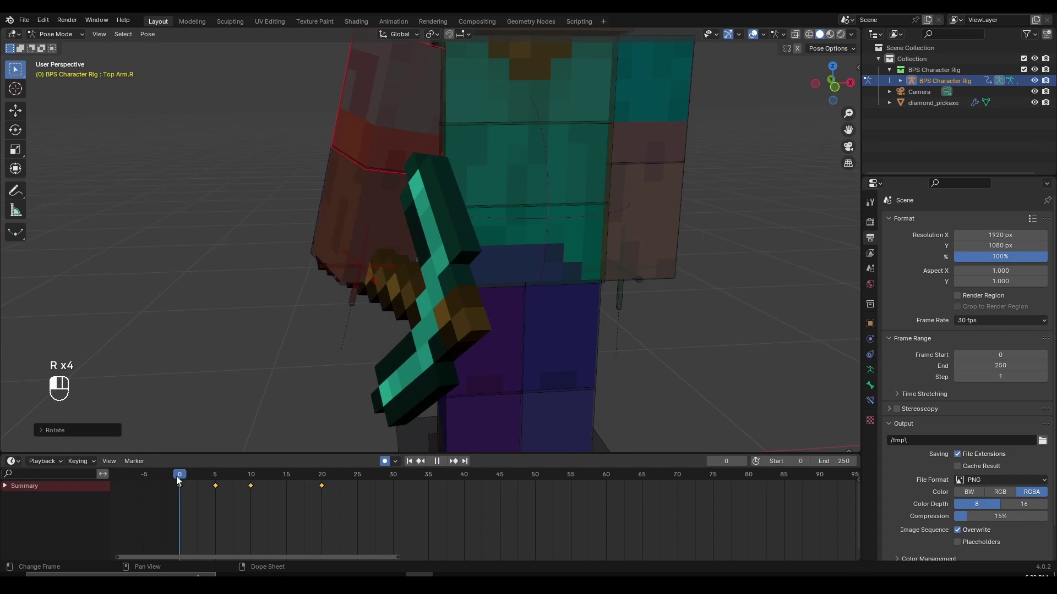
{"action": "left_click_drag", "start_coordinate": [176, 476], "coordinate": [286, 511]}
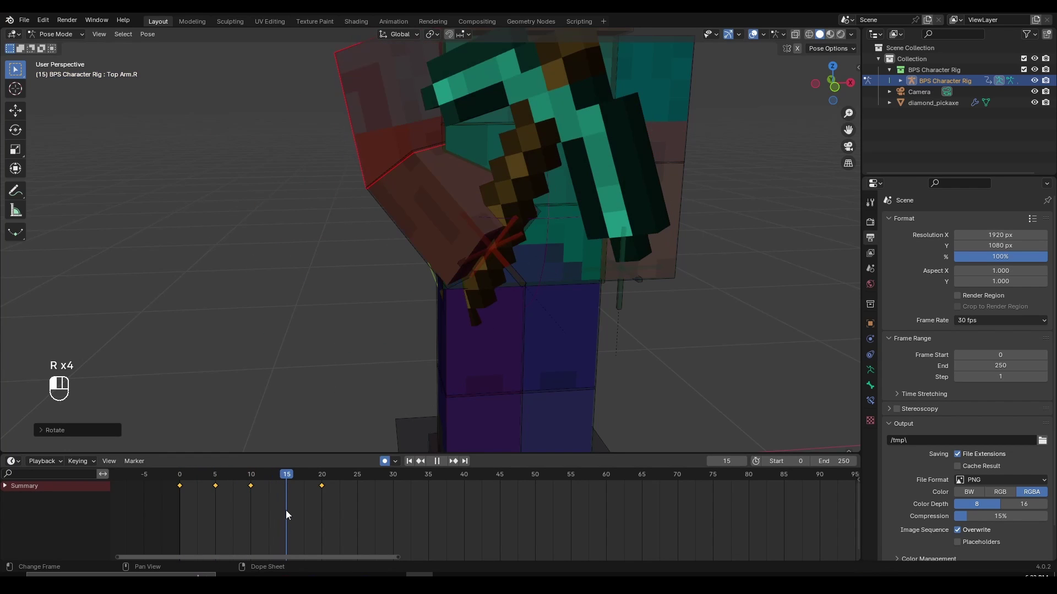
{"action": "middle_click_drag", "start_coordinate": [555, 220], "coordinate": [563, 225]}
{"action": "key", "text": "r"}
{"action": "left_click", "coordinate": [434, 355]}
{"action": "key", "text": "r"}
{"action": "key", "text": "r"}
{"action": "left_click", "coordinate": [531, 311]}
{"action": "key", "text": "r"}
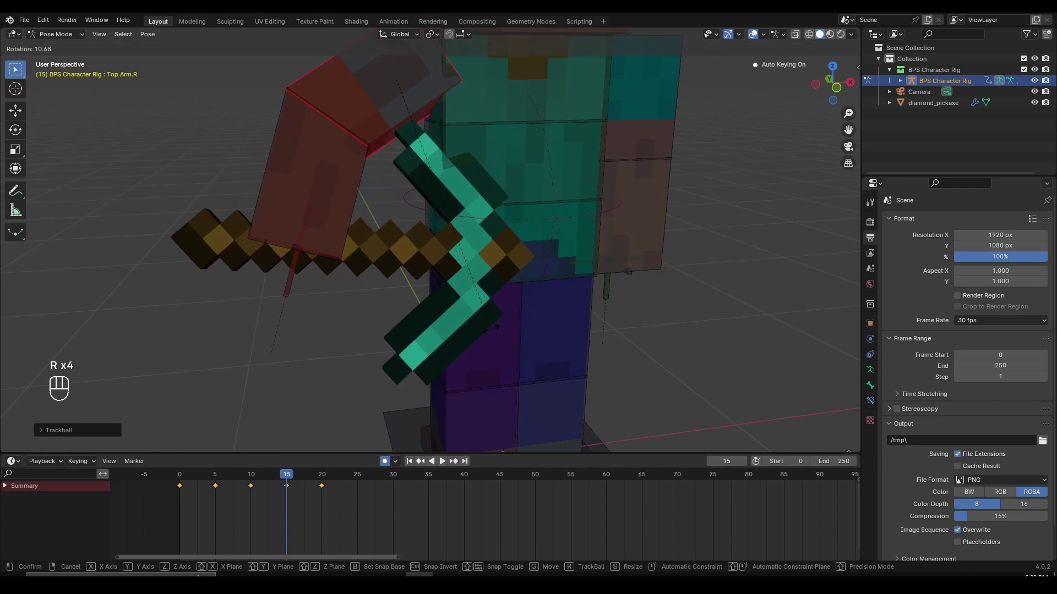
{"action": "left_click", "coordinate": [486, 328]}
{"action": "key", "text": "r"}
{"action": "key", "text": "r"}
{"action": "left_click", "coordinate": [474, 324]}
Scrub the timeline from the start to frame 20 to review the arm swing.
{"action": "scroll", "coordinate": [471, 303], "scroll_direction": "down", "scroll_amount": 3}
{"action": "middle_click_drag", "start_coordinate": [470, 285], "coordinate": [465, 281]}
{"action": "left_click_drag", "start_coordinate": [186, 476], "coordinate": [319, 524]}
{"action": "middle_click_drag", "start_coordinate": [465, 227], "coordinate": [424, 425]}
{"action": "key", "text": "r"}
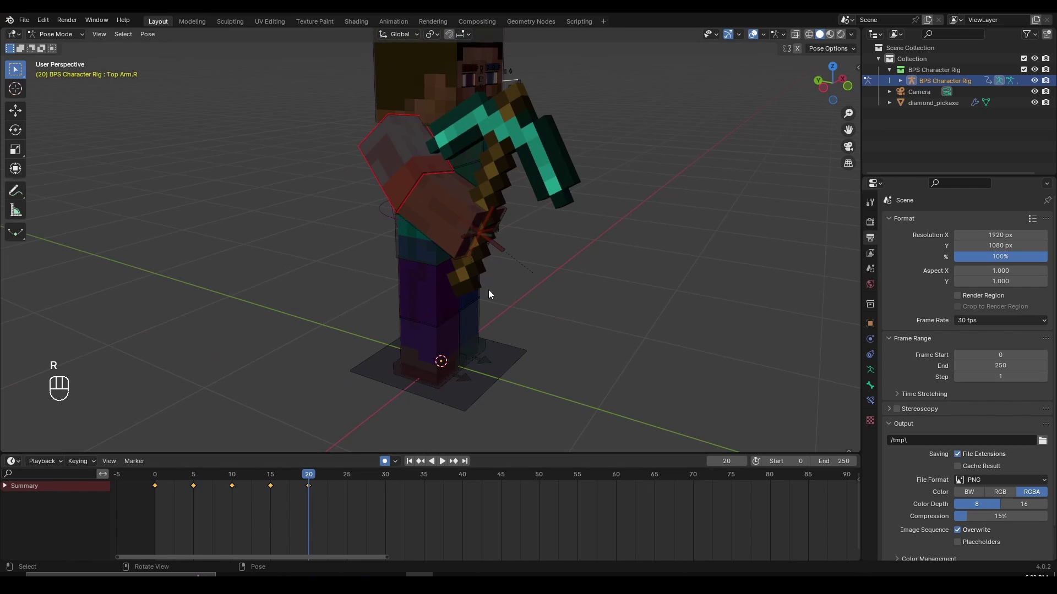
Insert keyframes for the upper and lower right arm bones at frame 30 to hold the raised pose.
{"action": "left_click", "coordinate": [384, 474]}
{"action": "key", "text": "i"}
{"action": "middle_click_drag", "start_coordinate": [469, 316], "coordinate": [504, 255]}
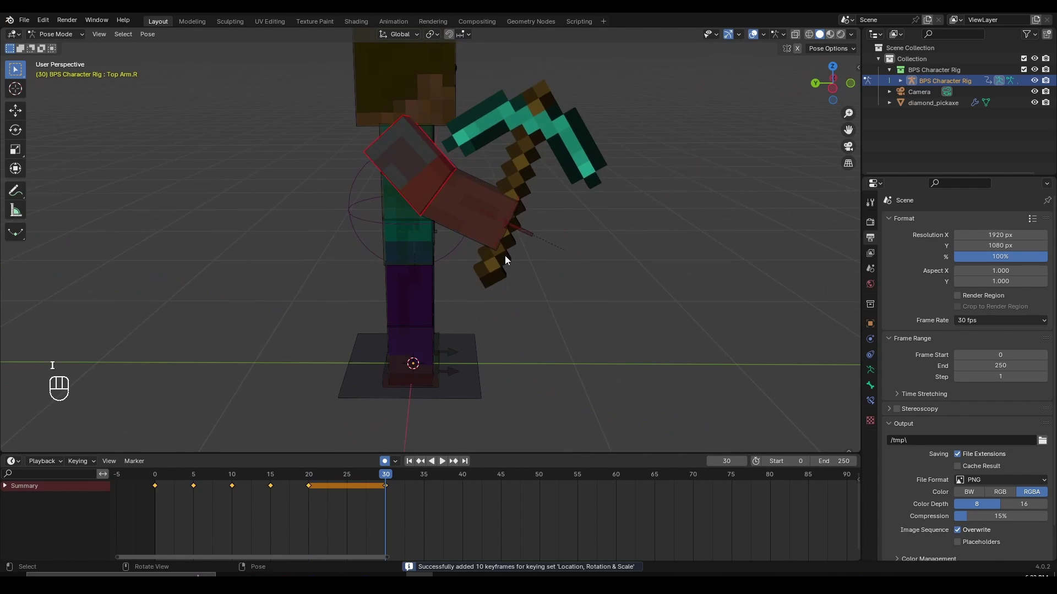
{"action": "key", "text": "r"}
{"action": "left_click", "coordinate": [477, 189]}
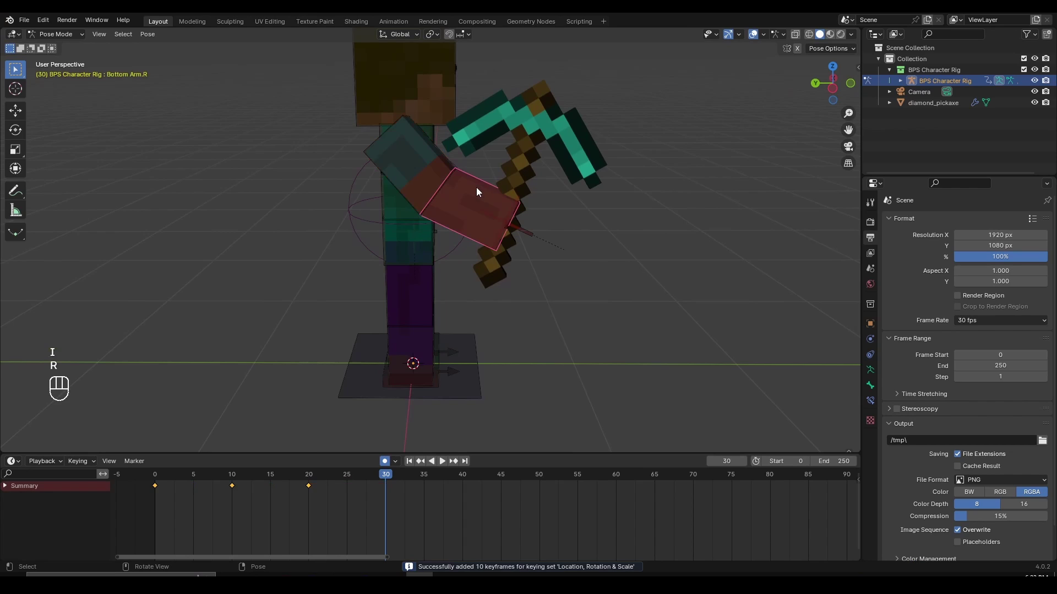
{"action": "key", "text": "i"}
At frame 40, rotate the upper right arm upward around the X axis to lift the pickaxe overhead.
{"action": "left_click", "coordinate": [461, 476]}
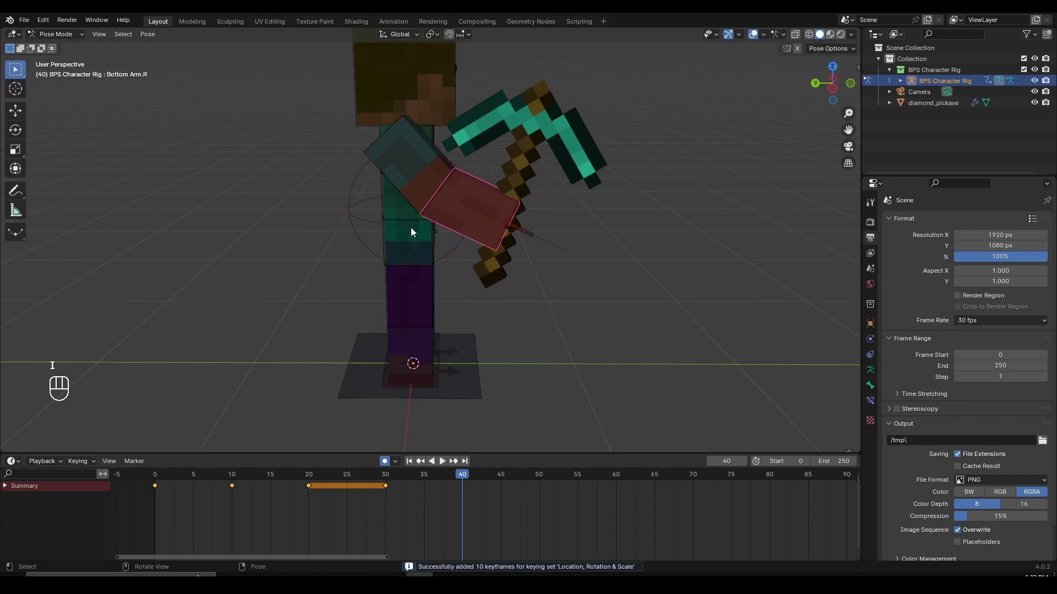
{"action": "left_click", "coordinate": [430, 175]}
{"action": "key", "text": "r"}
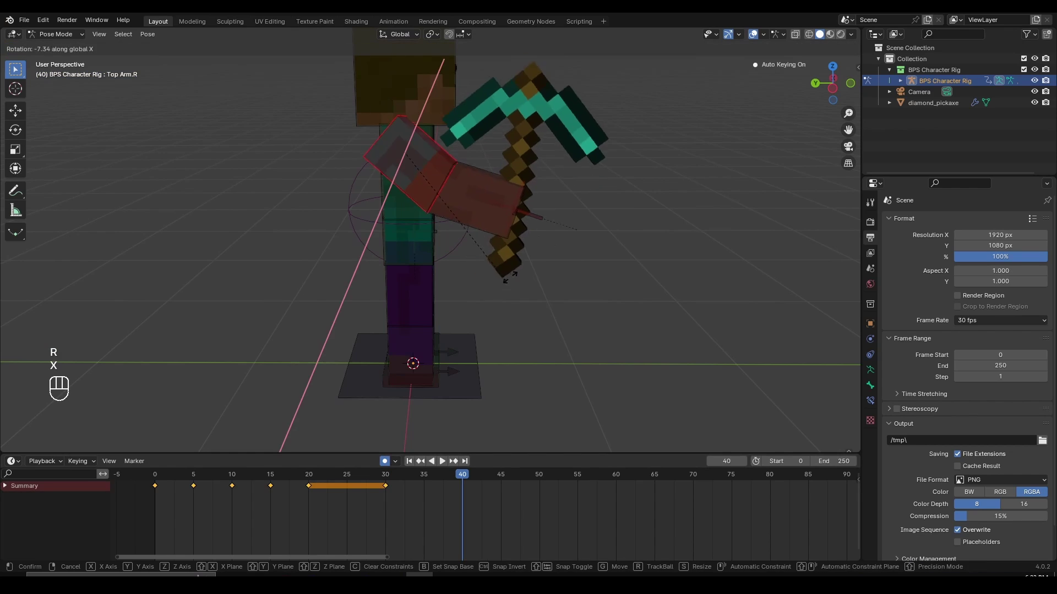
{"action": "key", "text": "x"}
{"action": "left_click", "coordinate": [548, 157]}
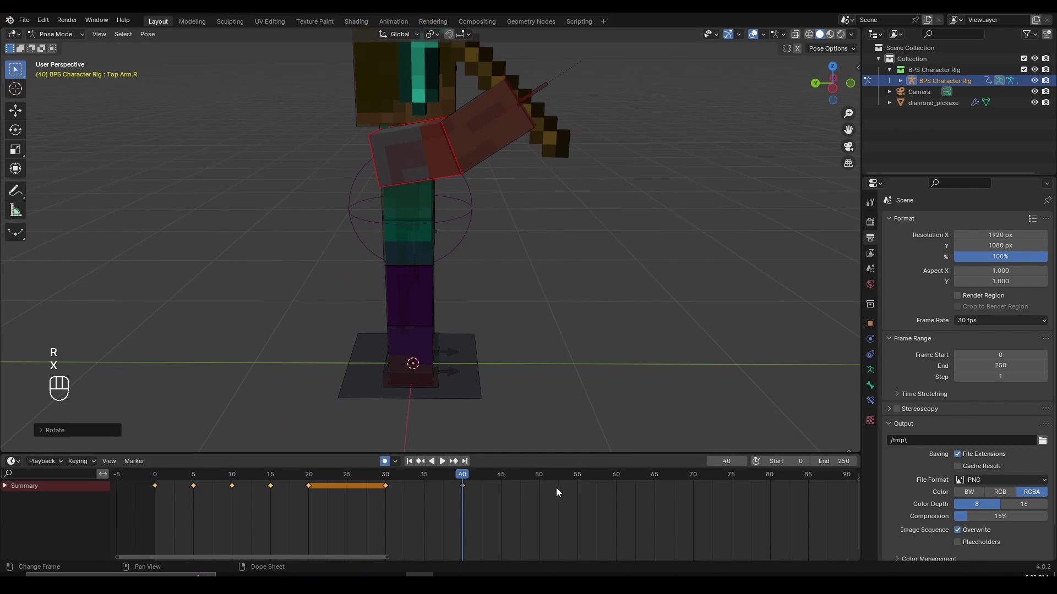
At frame 50, rotate the upper right arm downward around the X axis to finish the pickaxe strike.
{"action": "left_click", "coordinate": [543, 474]}
{"action": "key", "text": "r"}
{"action": "key", "text": "x"}
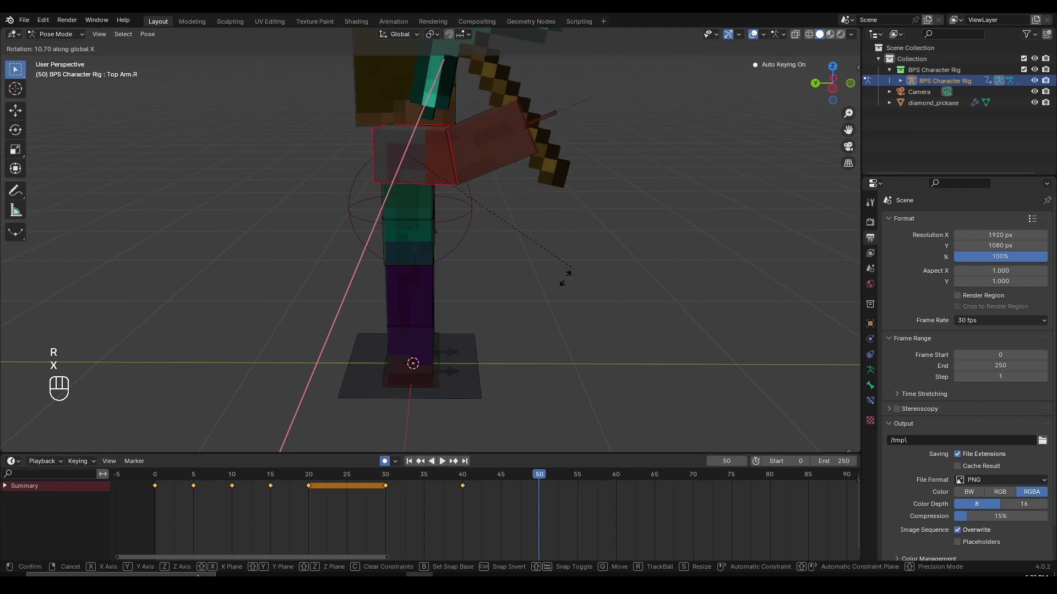
{"action": "left_click", "coordinate": [487, 343]}
Scrub through and play the animation to review the pickaxe swing, and select the rig's hip bone.
{"action": "left_click_drag", "start_coordinate": [314, 476], "coordinate": [431, 476]}
{"action": "middle_click_drag", "start_coordinate": [606, 306], "coordinate": [559, 332]}
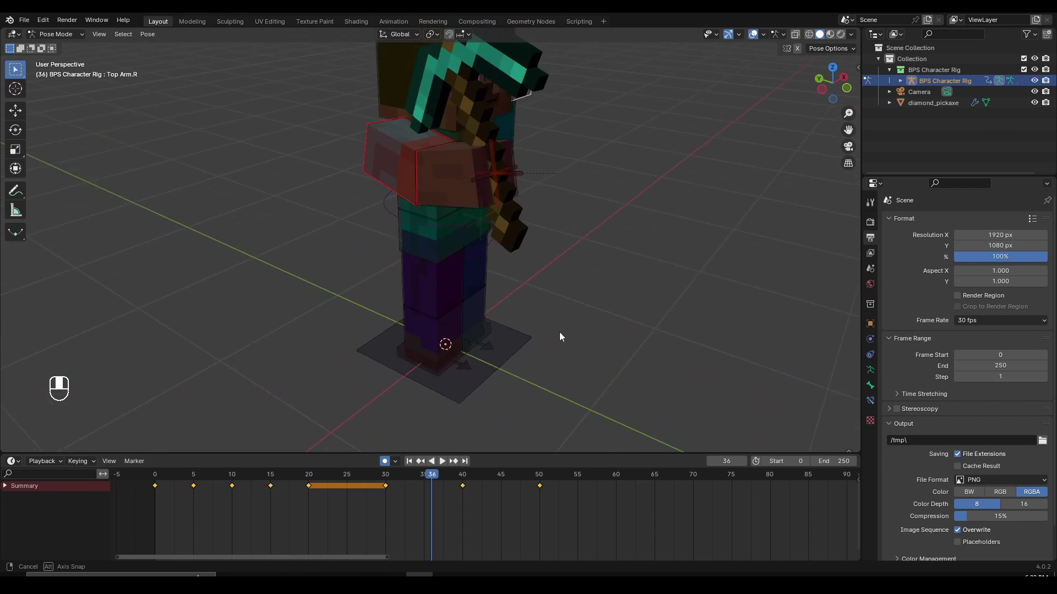
{"action": "left_click_drag", "start_coordinate": [385, 485], "coordinate": [157, 502]}
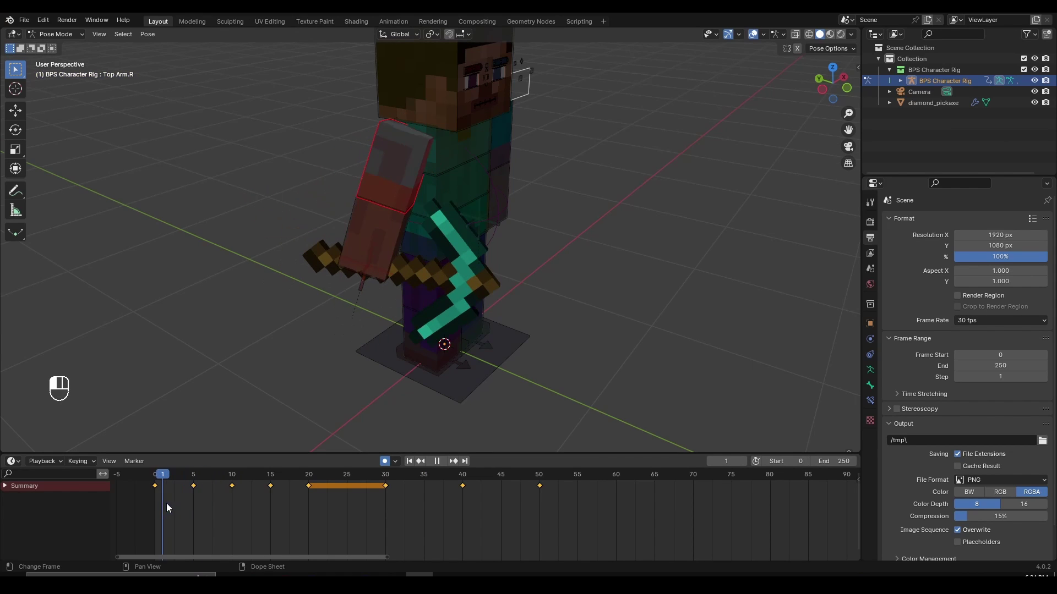
{"action": "left_click", "coordinate": [440, 278]}
{"action": "key", "text": "space"}
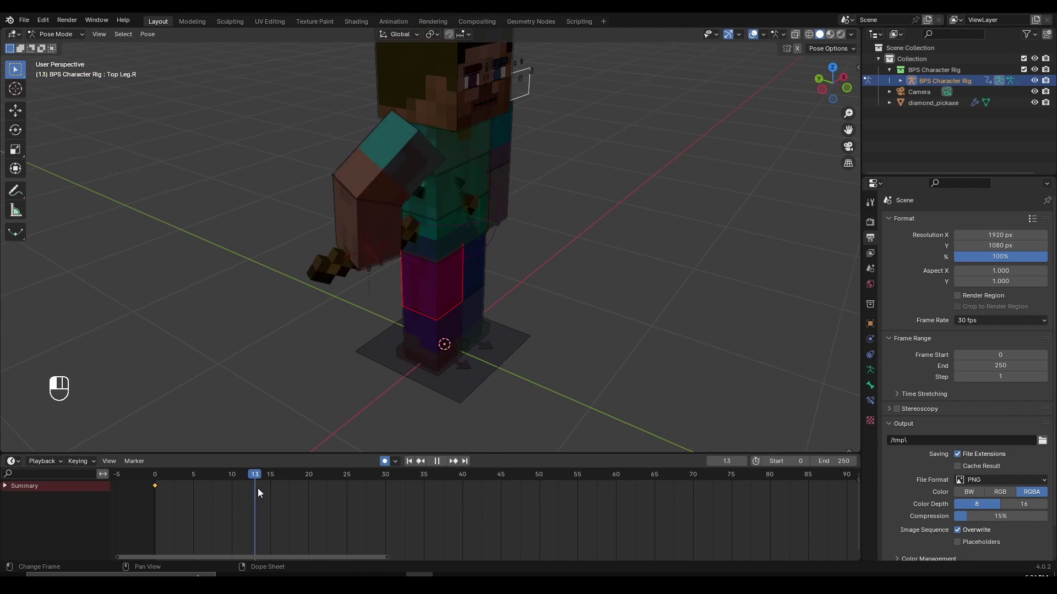
{"action": "key", "text": "space"}
{"action": "middle_click_drag", "start_coordinate": [543, 226], "coordinate": [483, 222]}
{"action": "left_click", "coordinate": [464, 191]}
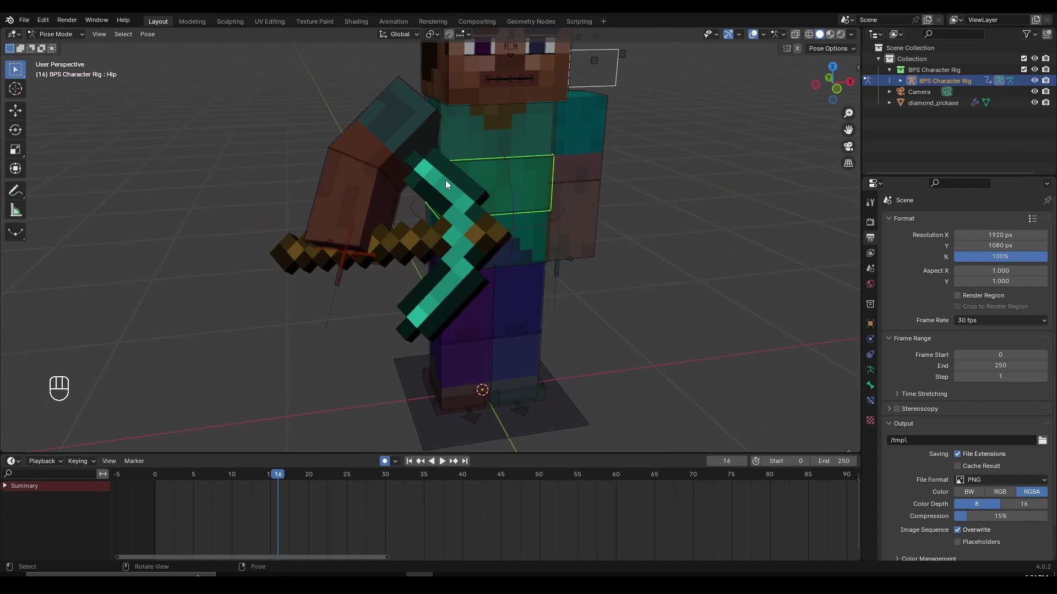
Switch the character rig to Object Mode and select the diamond pickaxe.
{"action": "middle_click_drag", "start_coordinate": [425, 176], "coordinate": [566, 209]}
{"action": "key", "text": "ctrl+Tab"}
{"action": "key", "text": "g"}
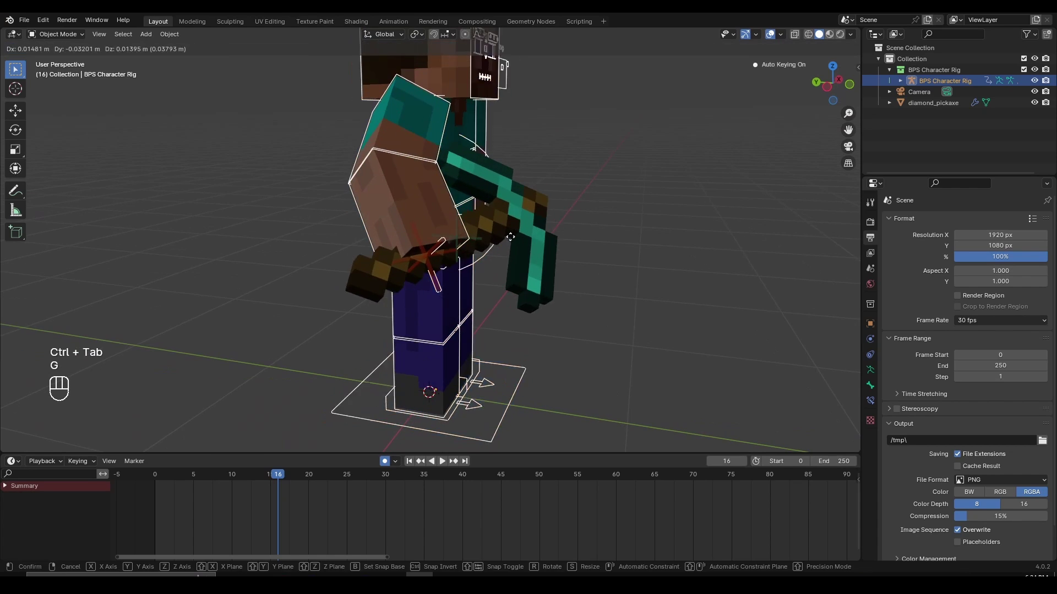
{"action": "left_click", "coordinate": [529, 213]}
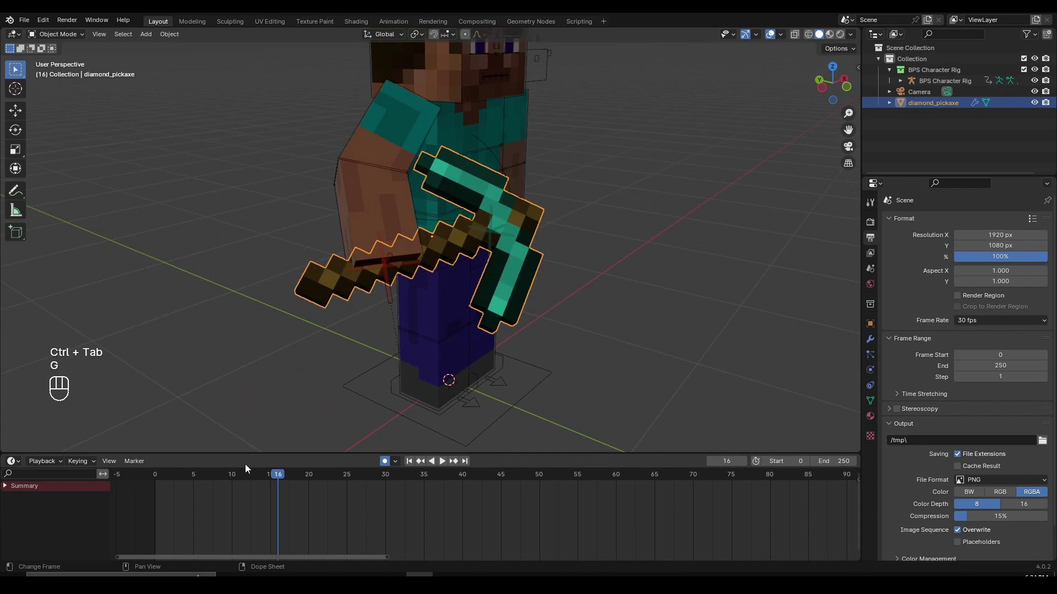
Insert location, rotation and scale keyframes for the diamond pickaxe at frame 10.
{"action": "key", "text": "space"}
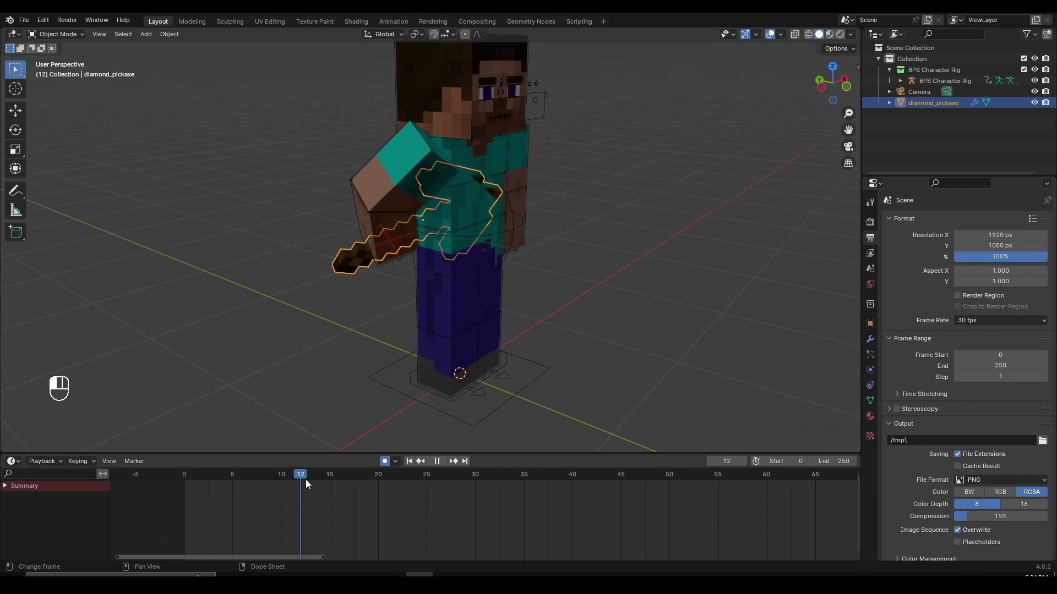
{"action": "left_click_drag", "start_coordinate": [306, 480], "coordinate": [282, 479]}
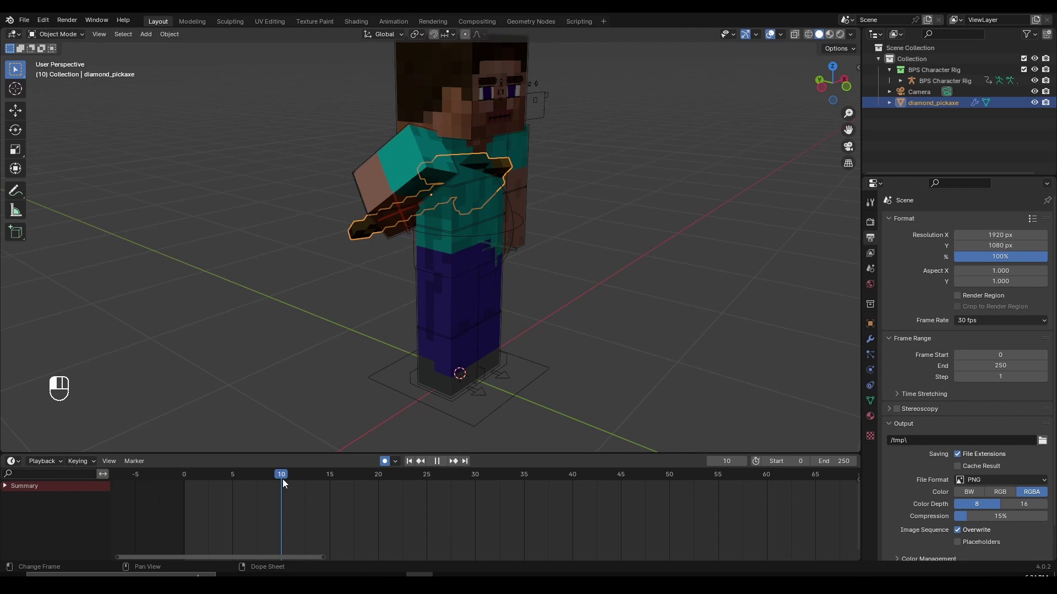
{"action": "key", "text": "space"}
{"action": "key", "text": "Right"}
{"action": "key", "text": "Right"}
{"action": "key", "text": "Left"}
{"action": "key", "text": "Left"}
{"action": "middle_click_drag", "start_coordinate": [465, 249], "coordinate": [372, 402]}
{"action": "key", "text": "i"}
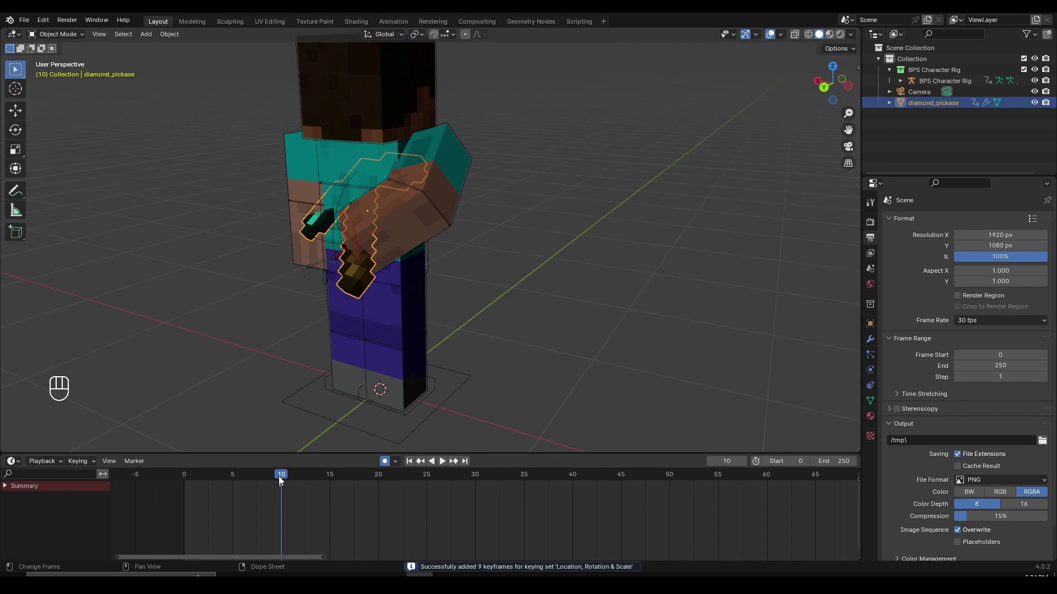
At frame 8, scale the diamond pickaxe to 0 so that it is hidden before frame 10.
{"action": "key", "text": "ctrl+shift+space"}
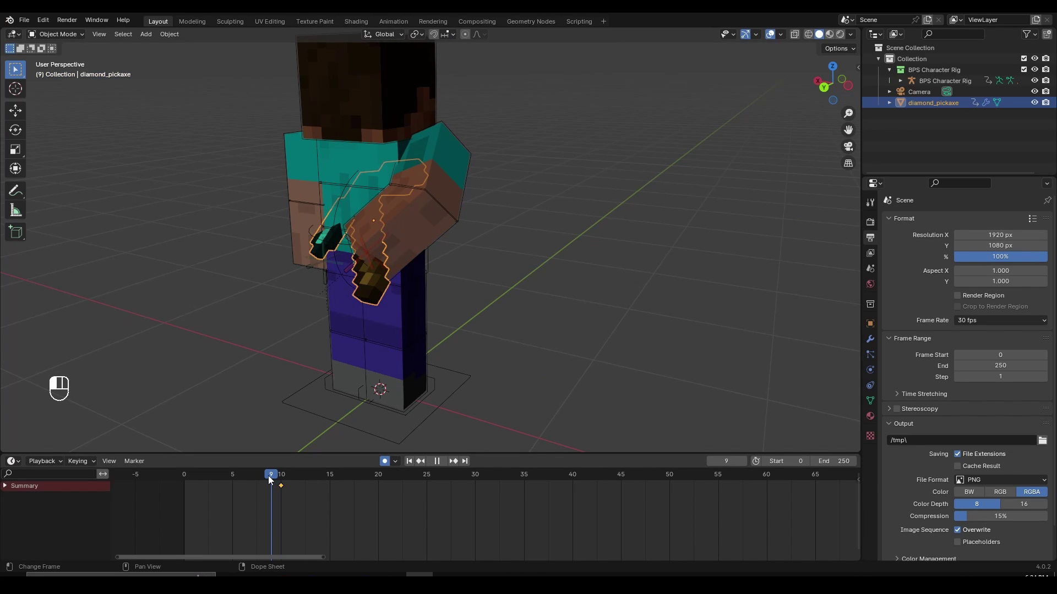
{"action": "left_click_drag", "start_coordinate": [269, 476], "coordinate": [264, 478]}
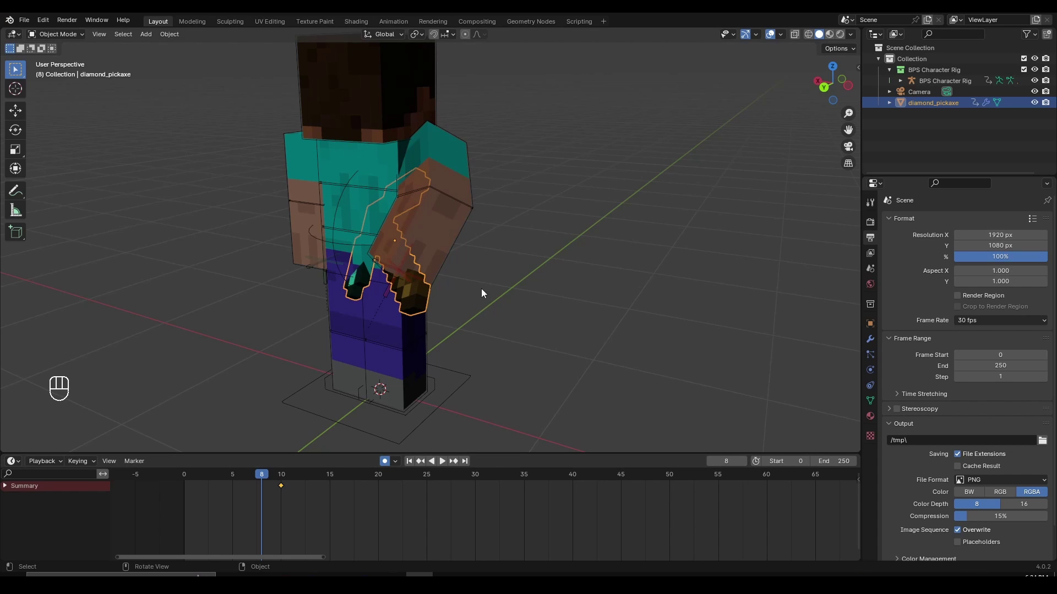
{"action": "middle_click_drag", "start_coordinate": [508, 269], "coordinate": [378, 265]}
{"action": "key", "text": "s"}
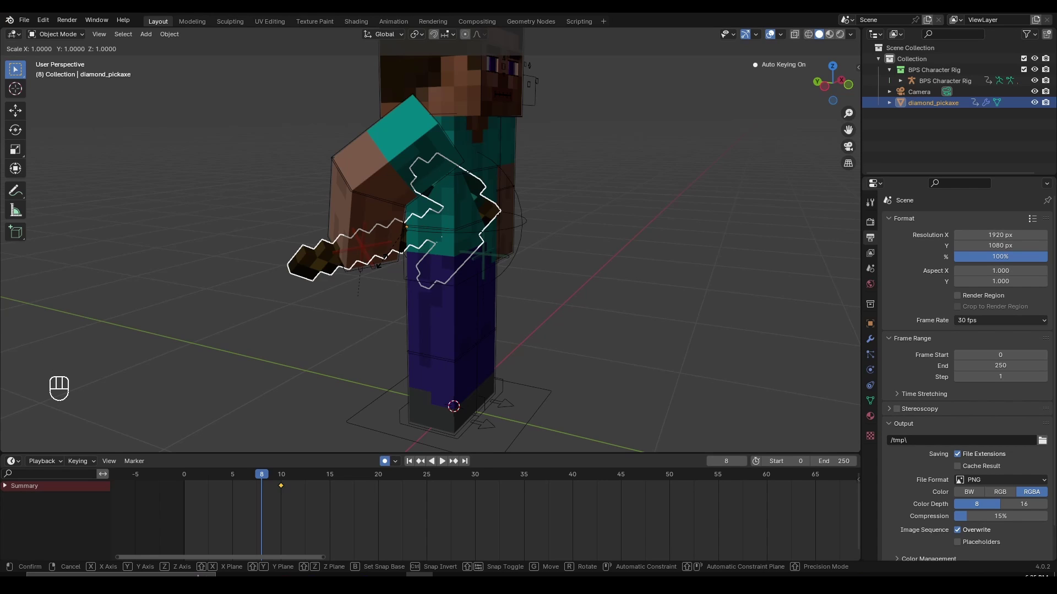
{"action": "type", "text": "0"}
{"action": "left_click", "coordinate": [382, 262]}
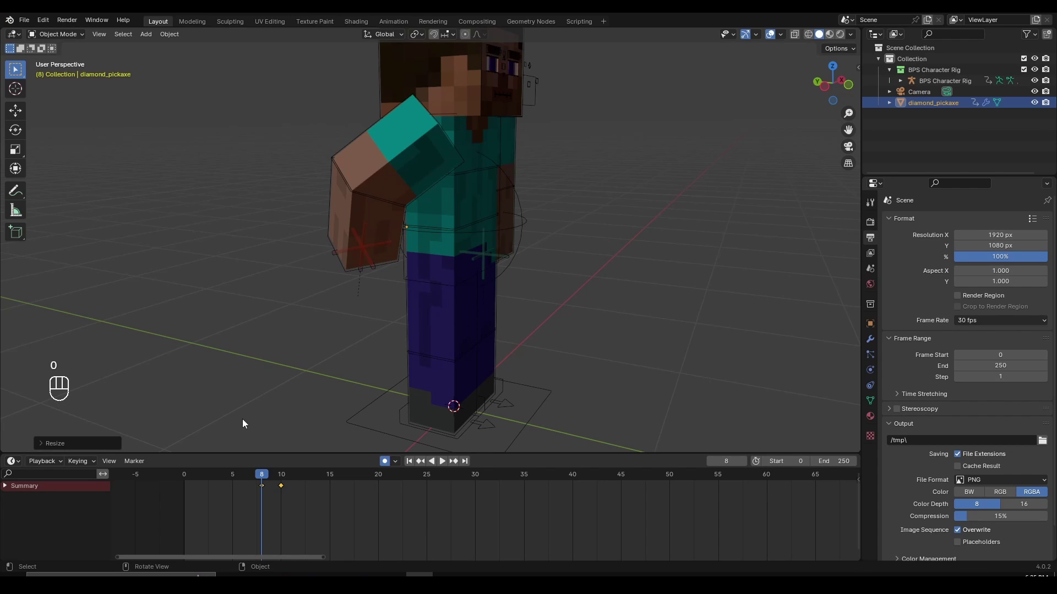
Scrub the timeline from frame 0 to frame 14 to check how the pickaxe appears in the hand.
{"action": "scroll", "coordinate": [286, 493], "scroll_direction": "up", "scroll_amount": 3}
{"action": "middle_click_drag", "start_coordinate": [284, 511], "coordinate": [385, 534]}
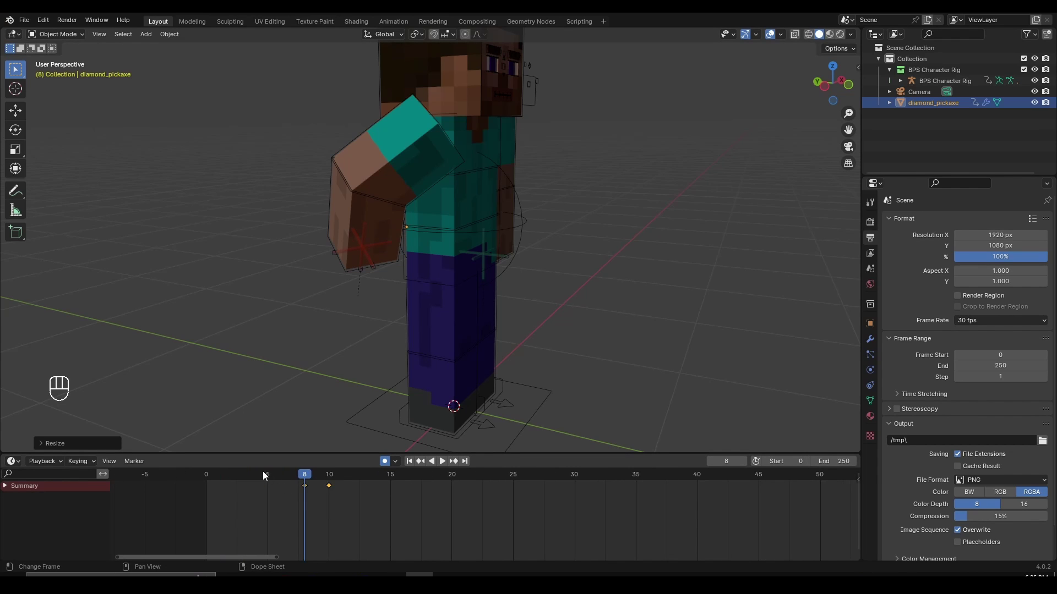
{"action": "left_click_drag", "start_coordinate": [262, 471], "coordinate": [161, 471]}
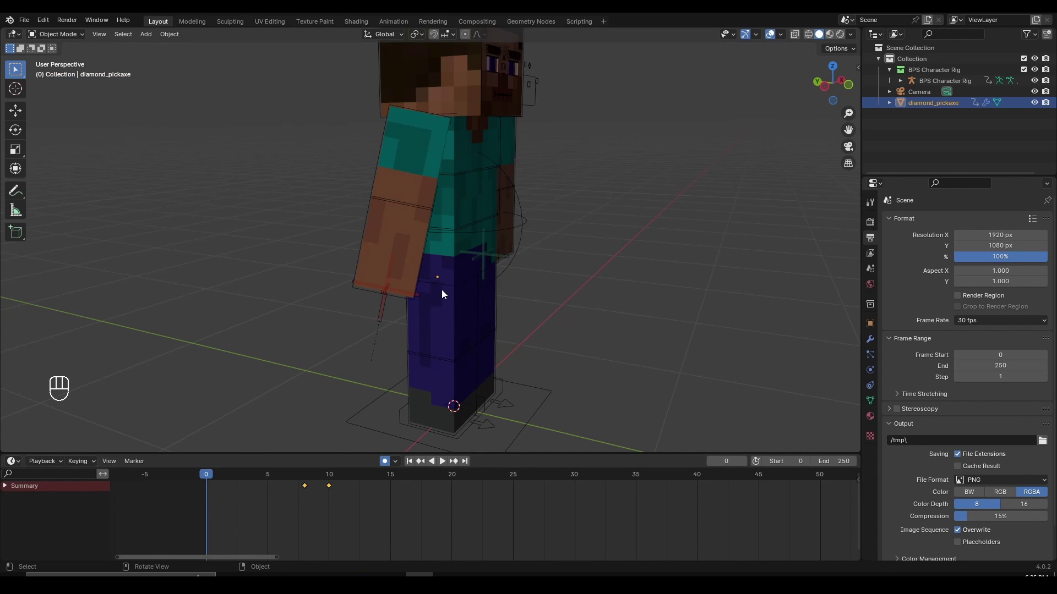
{"action": "key", "text": "r"}
{"action": "right_click", "coordinate": [503, 291]}
{"action": "middle_click_drag", "start_coordinate": [505, 293], "coordinate": [413, 301]}
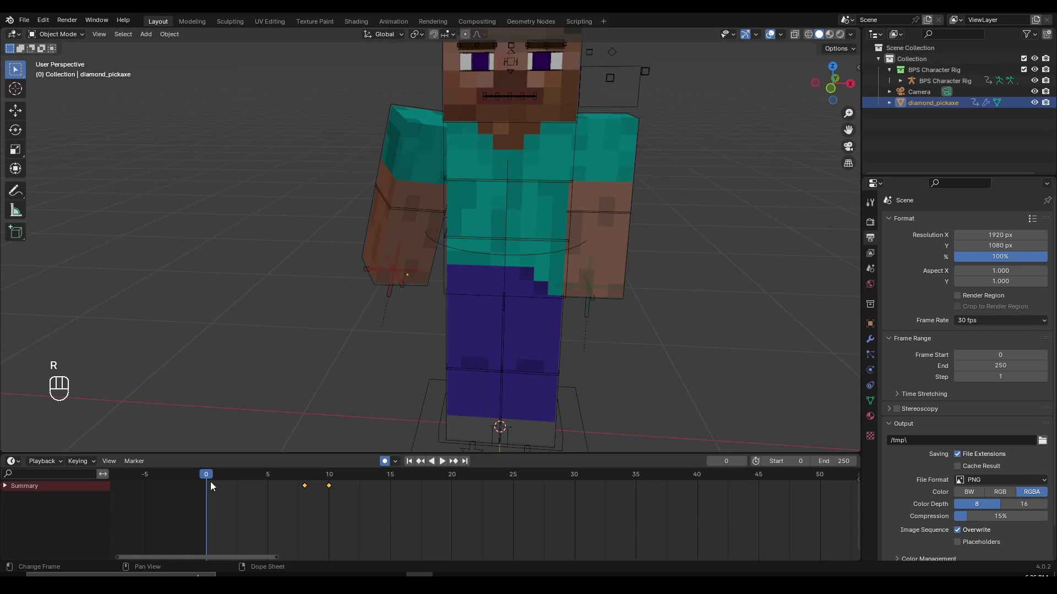
{"action": "left_click_drag", "start_coordinate": [211, 482], "coordinate": [235, 482]}
{"action": "left_click_drag", "start_coordinate": [231, 473], "coordinate": [310, 485]}
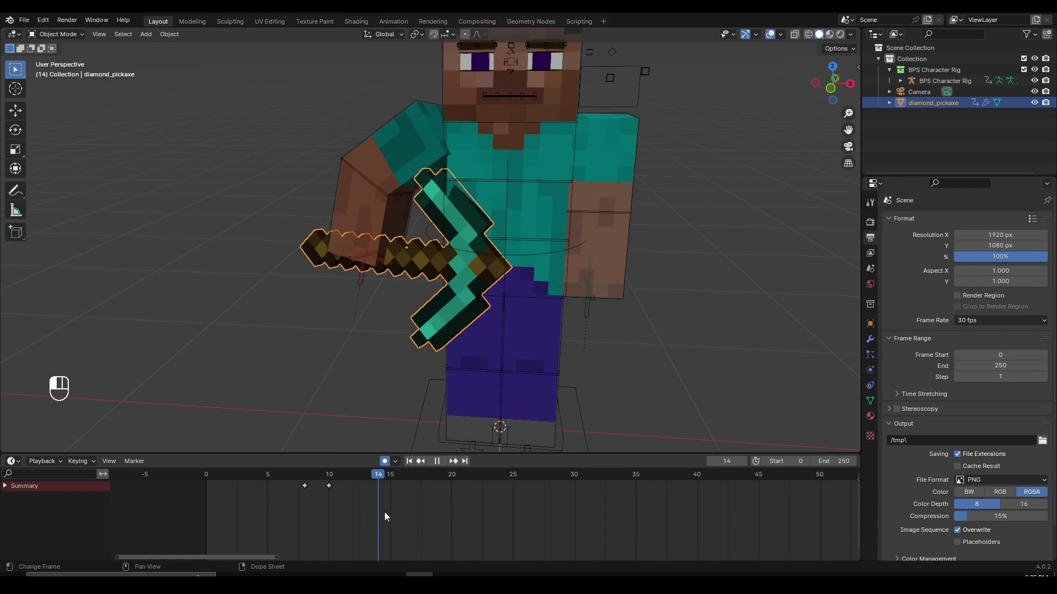
At frame 13, rotate the pickaxe so its head points downward and move it toward the right hand.
{"action": "left_click_drag", "start_coordinate": [384, 511], "coordinate": [369, 536]}
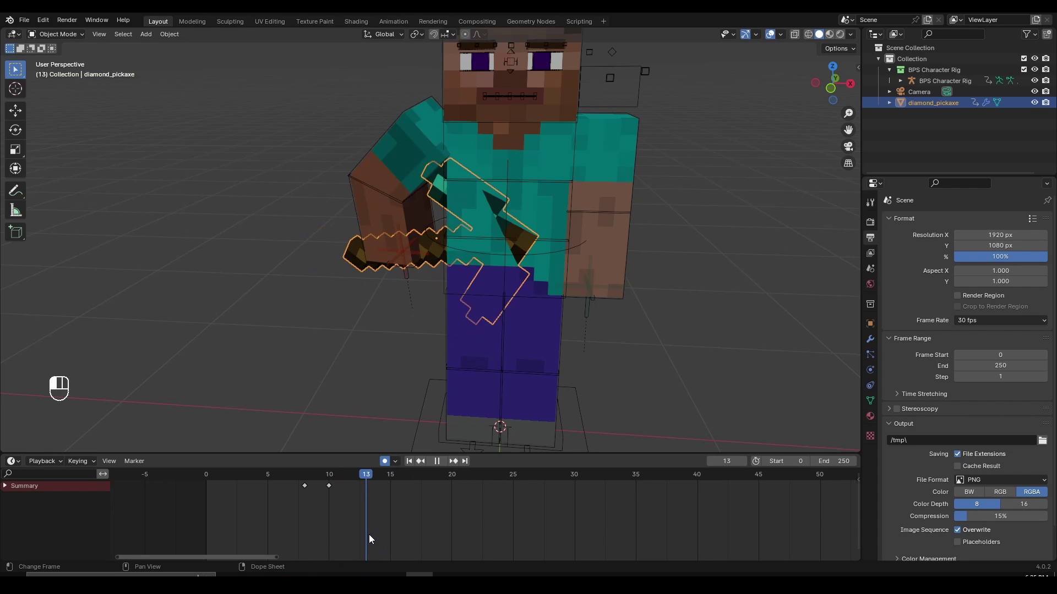
{"action": "middle_click_drag", "start_coordinate": [518, 347], "coordinate": [548, 340]}
{"action": "key", "text": "r"}
{"action": "left_click", "coordinate": [474, 375]}
{"action": "key", "text": "r"}
{"action": "key", "text": "r"}
{"action": "left_click", "coordinate": [492, 376]}
{"action": "middle_click_drag", "start_coordinate": [495, 373], "coordinate": [538, 318]}
{"action": "key", "text": "g"}
{"action": "left_click", "coordinate": [493, 354]}
Refine the pickaxe's tilt and position at frame 13 so the handle runs along the right forearm.
{"action": "key", "text": "r"}
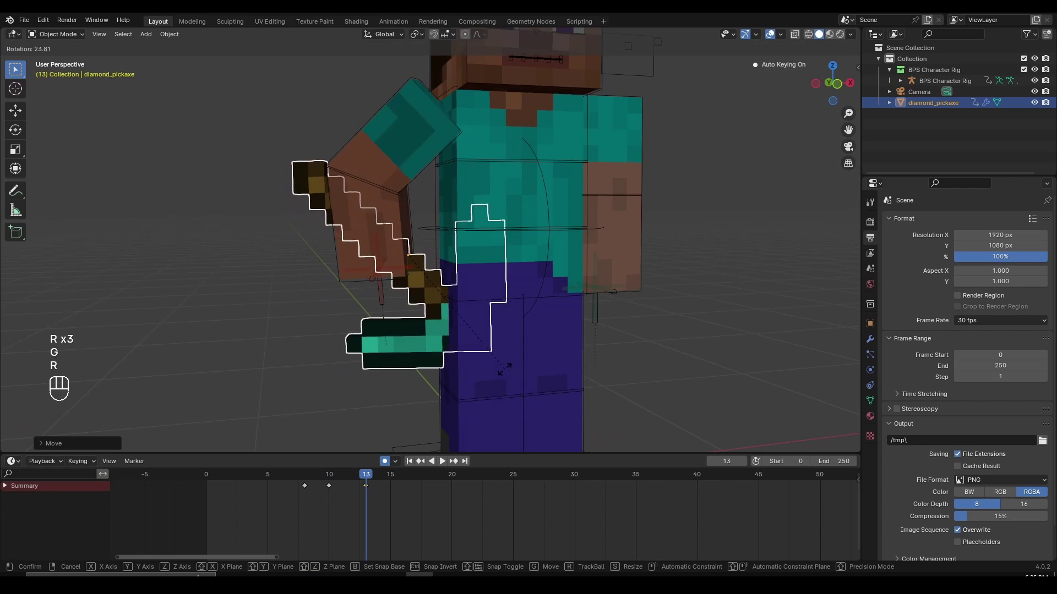
{"action": "left_click", "coordinate": [497, 371]}
{"action": "key", "text": "g"}
{"action": "left_click", "coordinate": [490, 374]}
{"action": "key", "text": "r"}
{"action": "left_click", "coordinate": [515, 291]}
{"action": "key", "text": "g"}
{"action": "left_click", "coordinate": [513, 316]}
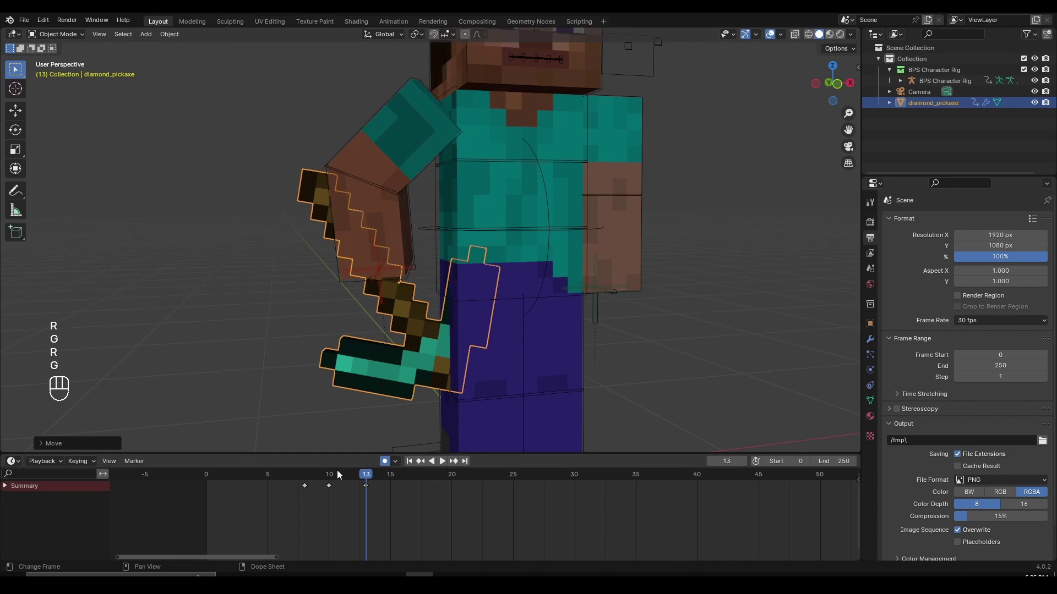
At frame 10, rotate the pickaxe freely so its handle passes crosswise through the right hand.
{"action": "left_click", "coordinate": [326, 475]}
{"action": "key", "text": "r"}
{"action": "right_click", "coordinate": [499, 226]}
{"action": "middle_click_drag", "start_coordinate": [497, 226], "coordinate": [626, 272]}
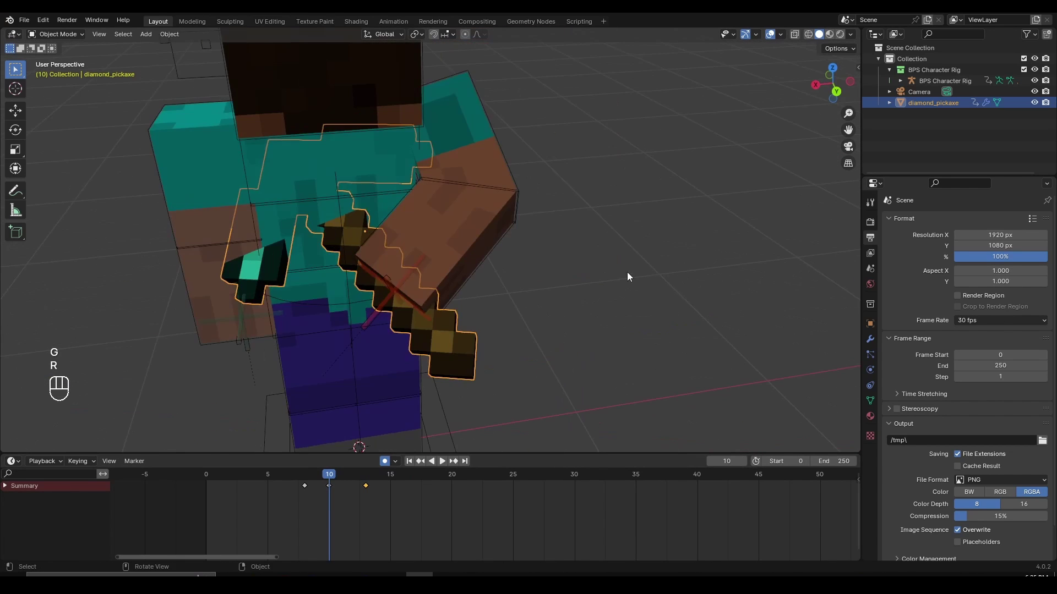
{"action": "scroll", "coordinate": [622, 272], "scroll_direction": "down", "scroll_amount": 3}
{"action": "key", "text": "r"}
{"action": "left_click", "coordinate": [523, 198]}
{"action": "scroll", "coordinate": [512, 225], "scroll_direction": "up", "scroll_amount": 2}
{"action": "key", "text": "r"}
{"action": "key", "text": "r"}
{"action": "left_click", "coordinate": [491, 278]}
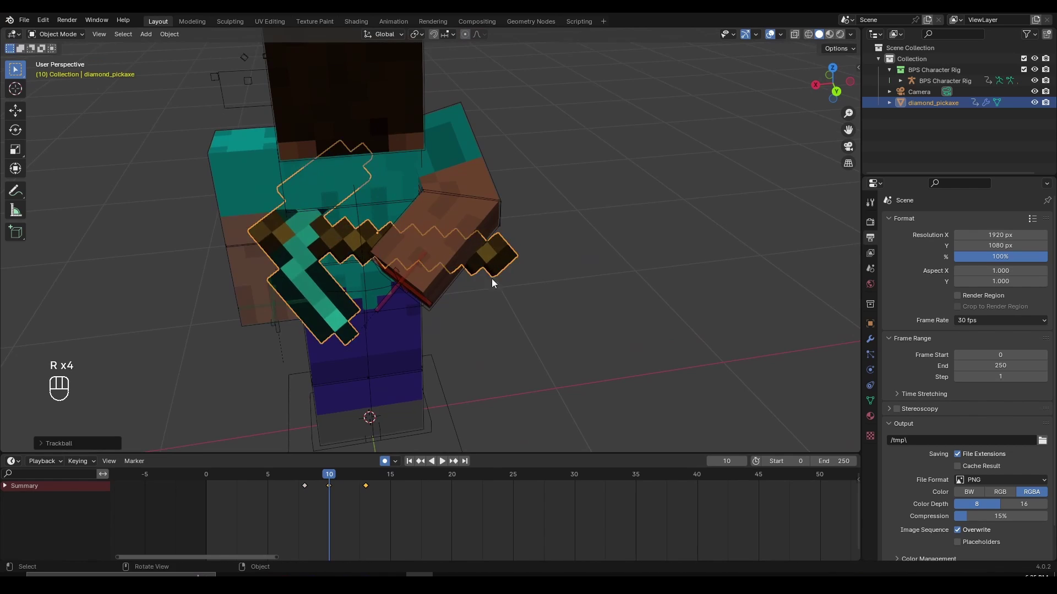
Move the pickaxe out from the torso at frame 10 and rotate its head clear of the body.
{"action": "middle_click_drag", "start_coordinate": [491, 278], "coordinate": [522, 270]}
{"action": "key", "text": "g"}
{"action": "left_click", "coordinate": [567, 292]}
{"action": "key", "text": "r"}
{"action": "key", "text": "r"}
{"action": "key", "text": "r"}
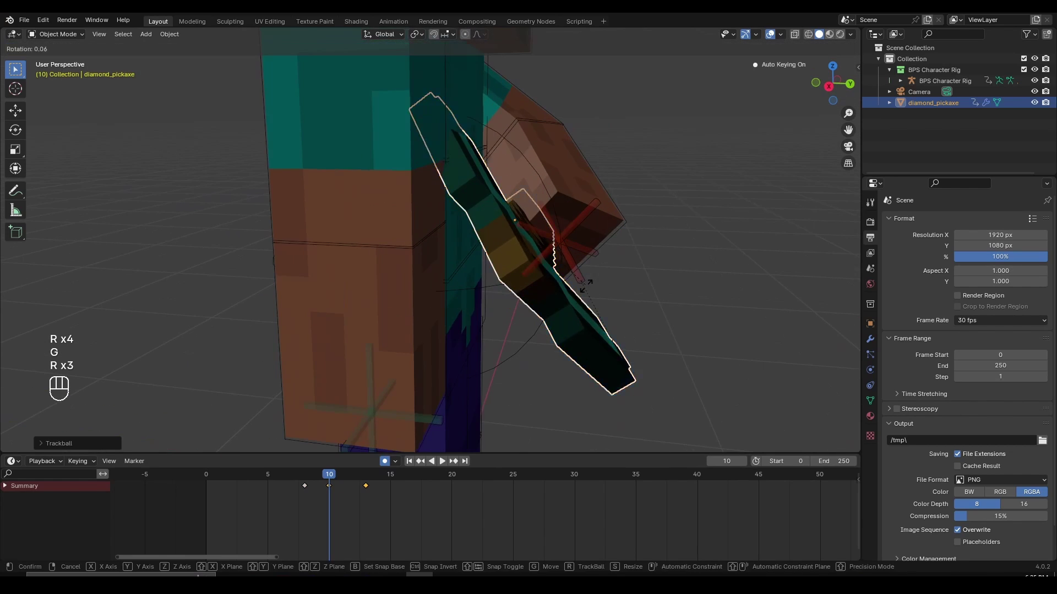
{"action": "left_click", "coordinate": [431, 275]}
{"action": "middle_click_drag", "start_coordinate": [430, 275], "coordinate": [363, 298]}
{"action": "scroll", "coordinate": [368, 294], "scroll_direction": "up", "scroll_amount": 2}
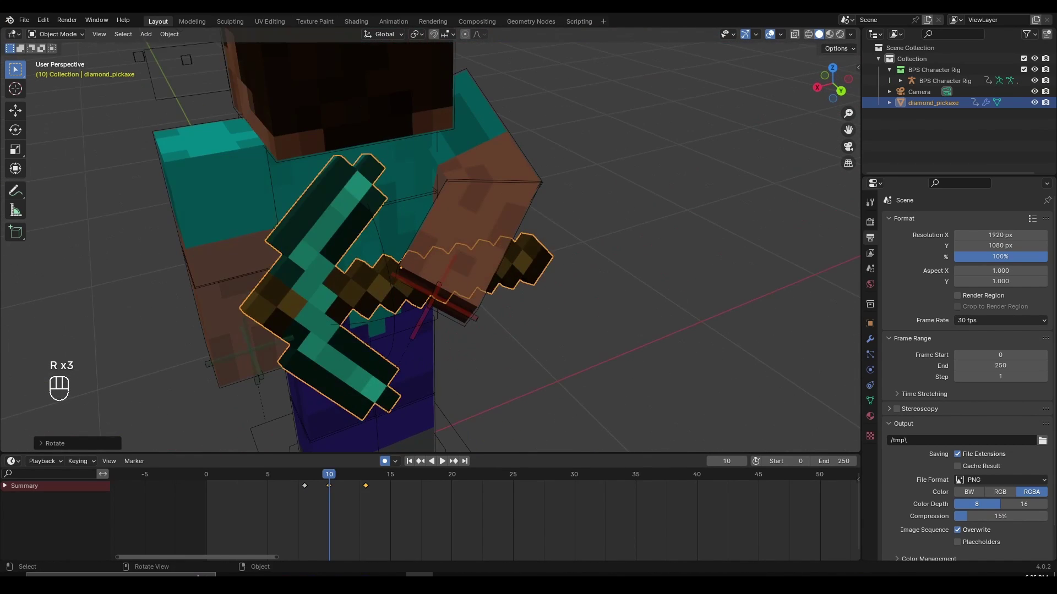
Fine-tune the pickaxe's rotation and position at frame 10 so the right hand grips the handle.
{"action": "key", "text": "r"}
{"action": "left_click", "coordinate": [525, 253]}
{"action": "key", "text": "r"}
{"action": "key", "text": "r"}
{"action": "left_click", "coordinate": [523, 267]}
{"action": "middle_click_drag", "start_coordinate": [523, 267], "coordinate": [464, 263]}
{"action": "key", "text": "r"}
{"action": "key", "text": "r"}
{"action": "left_click", "coordinate": [431, 257]}
{"action": "key", "text": "g"}
{"action": "left_click", "coordinate": [397, 252]}
Put the rig in Pose Mode and rotate the upper right arm bone outward from the body at frame 15.
{"action": "left_click", "coordinate": [431, 135]}
{"action": "key", "text": "ctrl+Tab"}
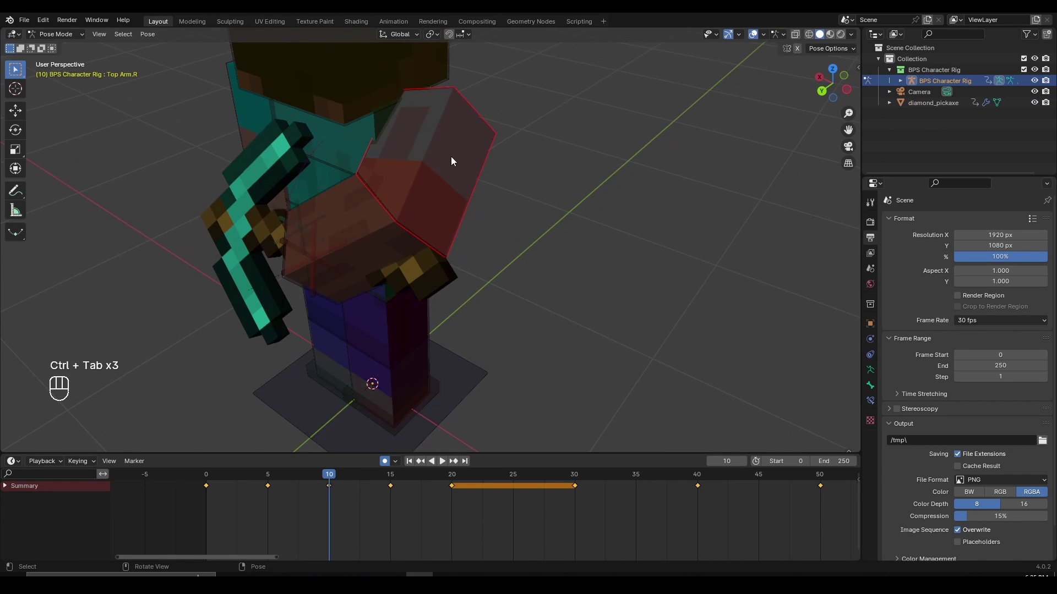
{"action": "left_click_drag", "start_coordinate": [331, 473], "coordinate": [388, 471]}
{"action": "middle_click_drag", "start_coordinate": [444, 356], "coordinate": [472, 342]}
{"action": "scroll", "coordinate": [472, 341], "scroll_direction": "up", "scroll_amount": 1}
{"action": "key", "text": "r"}
{"action": "key", "text": "r"}
{"action": "left_click", "coordinate": [476, 300]}
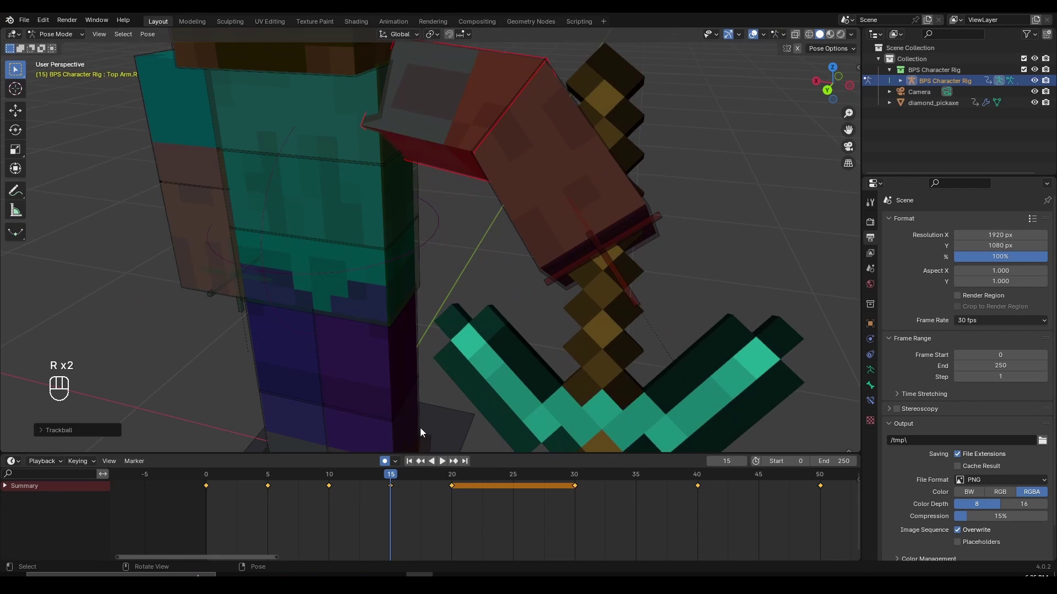
Adjust the upper right arm bone's rotation at frame 15 so the arm drops closer to the body.
{"action": "left_click_drag", "start_coordinate": [335, 474], "coordinate": [391, 480]}
{"action": "middle_click_drag", "start_coordinate": [418, 341], "coordinate": [343, 316]}
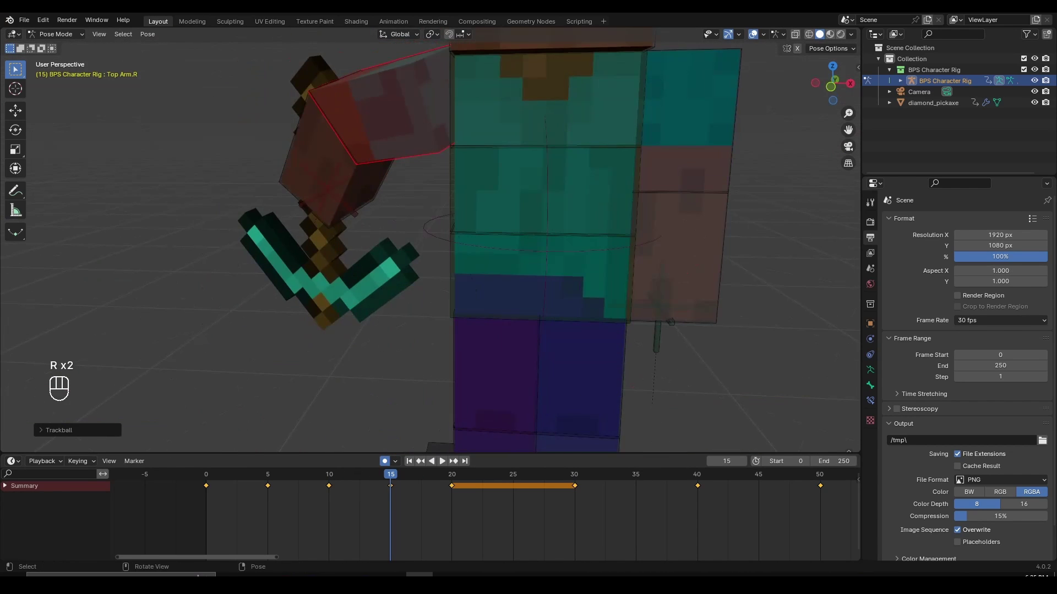
{"action": "key", "text": "r"}
{"action": "key", "text": "r"}
{"action": "left_click", "coordinate": [473, 267]}
Scrub and play the opening frames up to frame 16 to review the arm and pickaxe motion.
{"action": "scroll", "coordinate": [473, 267], "scroll_direction": "down", "scroll_amount": 3}
{"action": "left_click_drag", "start_coordinate": [207, 474], "coordinate": [383, 501]}
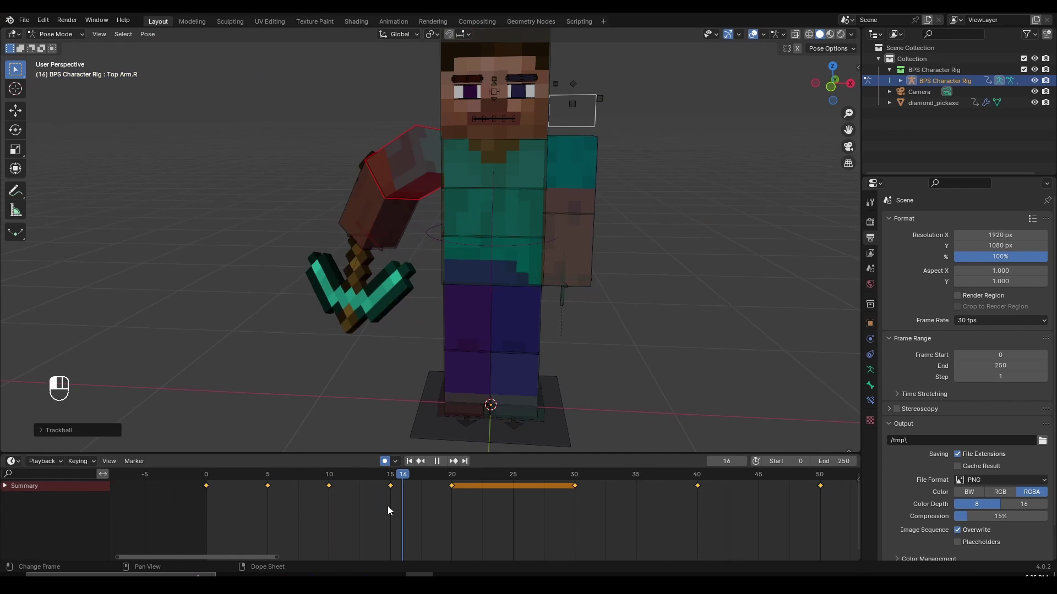
{"action": "left_click", "coordinate": [281, 497]}
{"action": "key", "text": "space"}
{"action": "key", "text": "space"}
{"action": "left_click_drag", "start_coordinate": [282, 496], "coordinate": [402, 500]}
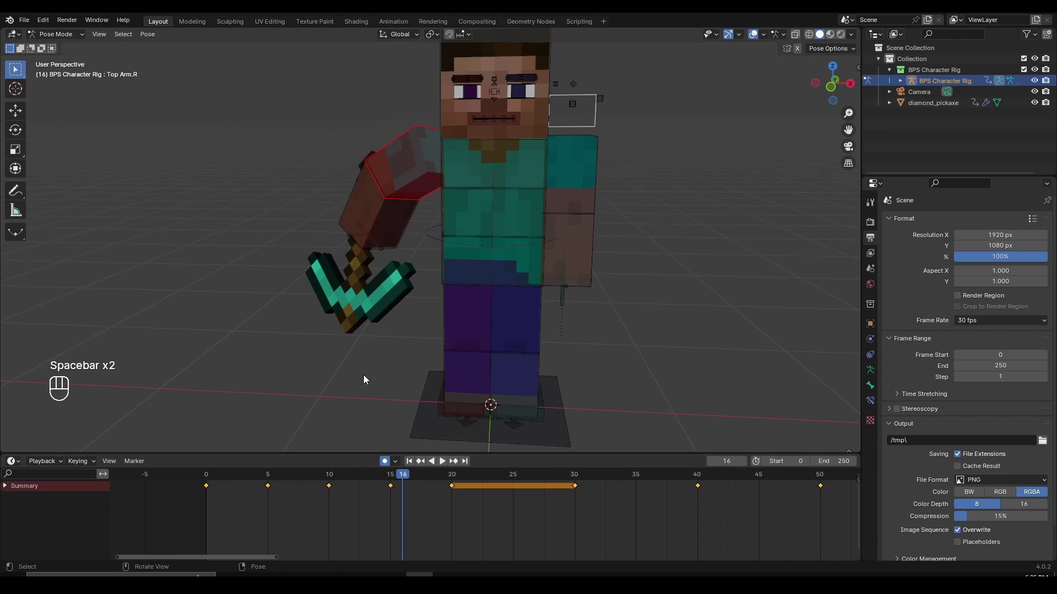
Select the diamond pickaxe and scale it to 0 at frame 42 to hide it.
{"action": "left_click", "coordinate": [349, 296]}
{"action": "left_click_drag", "start_coordinate": [322, 494], "coordinate": [426, 488]}
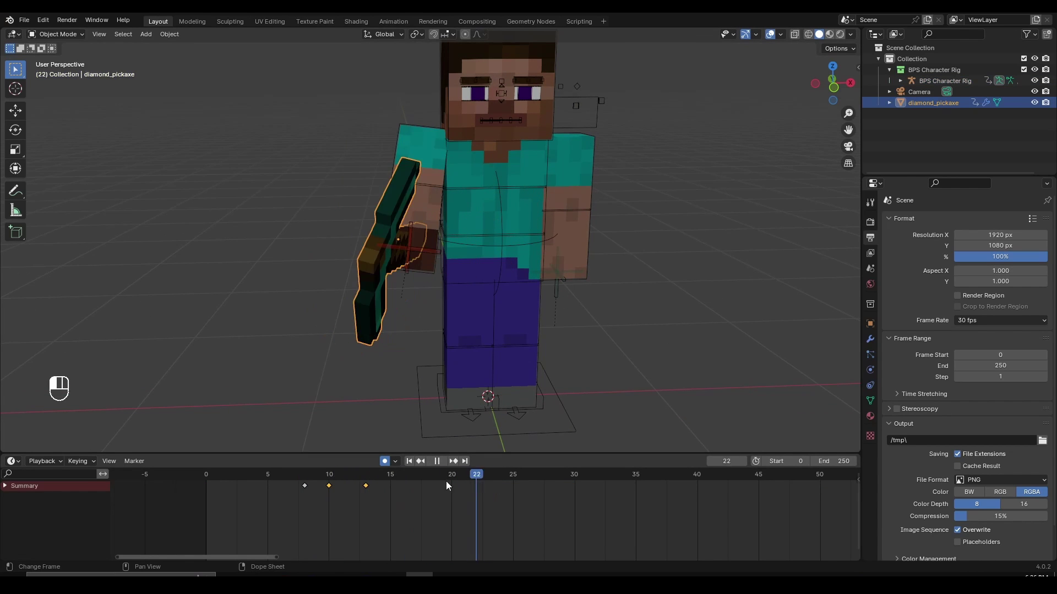
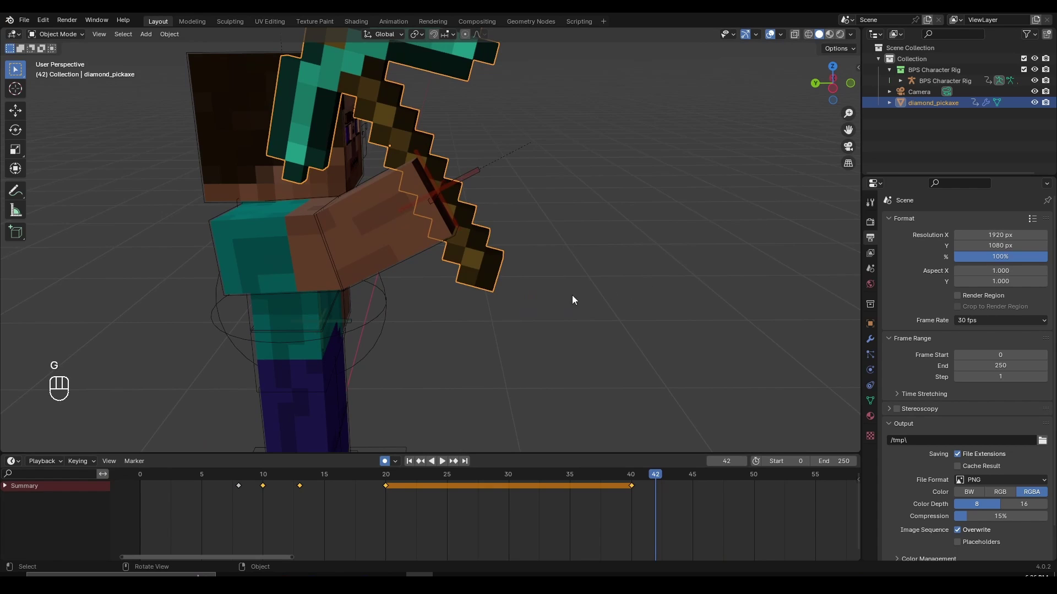
{"action": "key", "text": "g"}
{"action": "right_click", "coordinate": [540, 188]}
{"action": "middle_click_drag", "start_coordinate": [642, 222], "coordinate": [599, 263]}
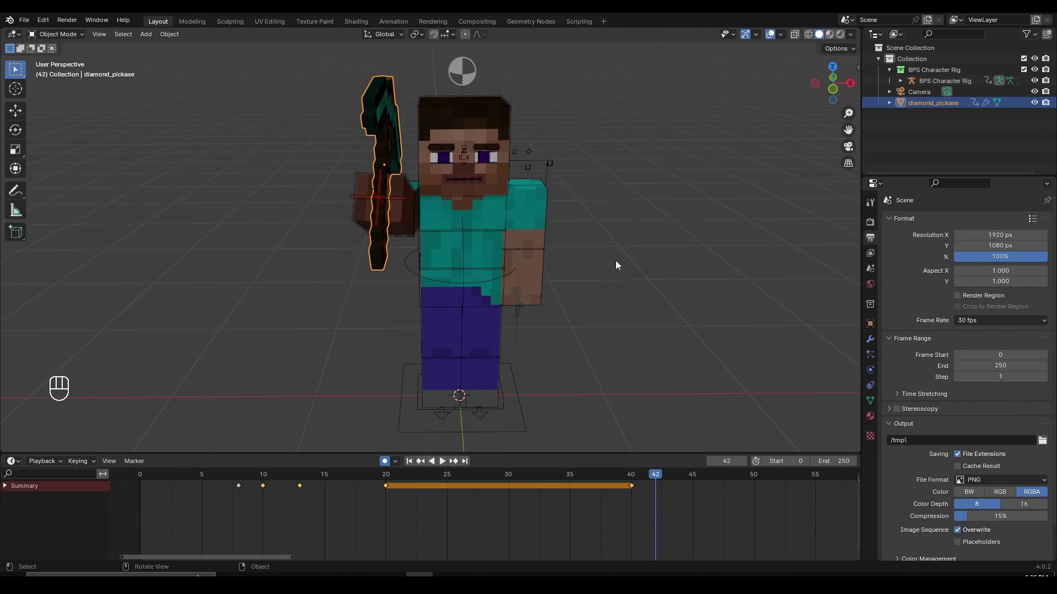
{"action": "middle_click_drag", "start_coordinate": [723, 292], "coordinate": [689, 248]}
{"action": "key", "text": "s"}
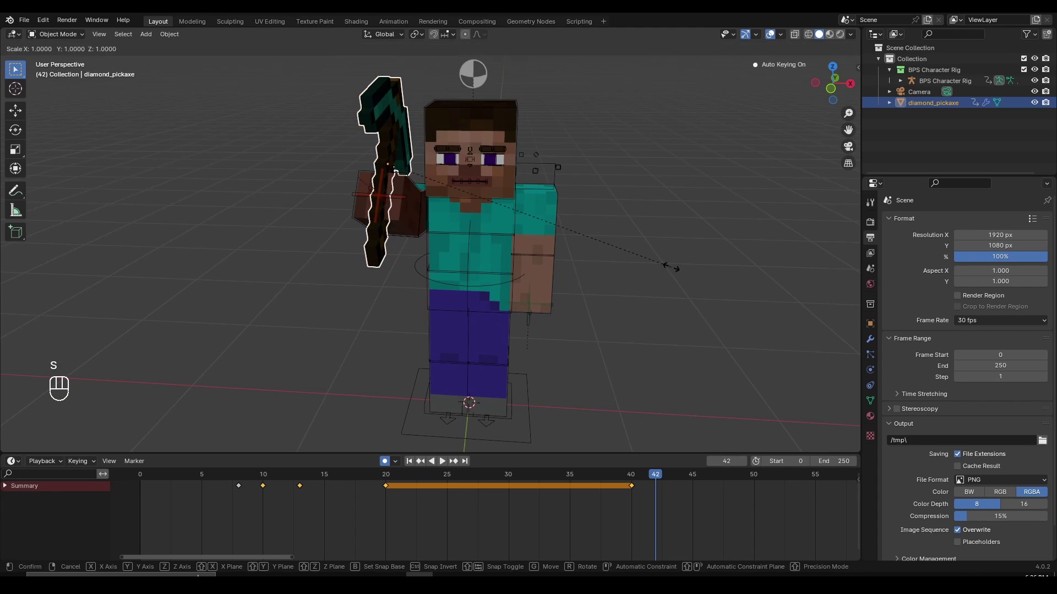
{"action": "key", "text": "0"}
{"action": "left_click", "coordinate": [676, 267]}
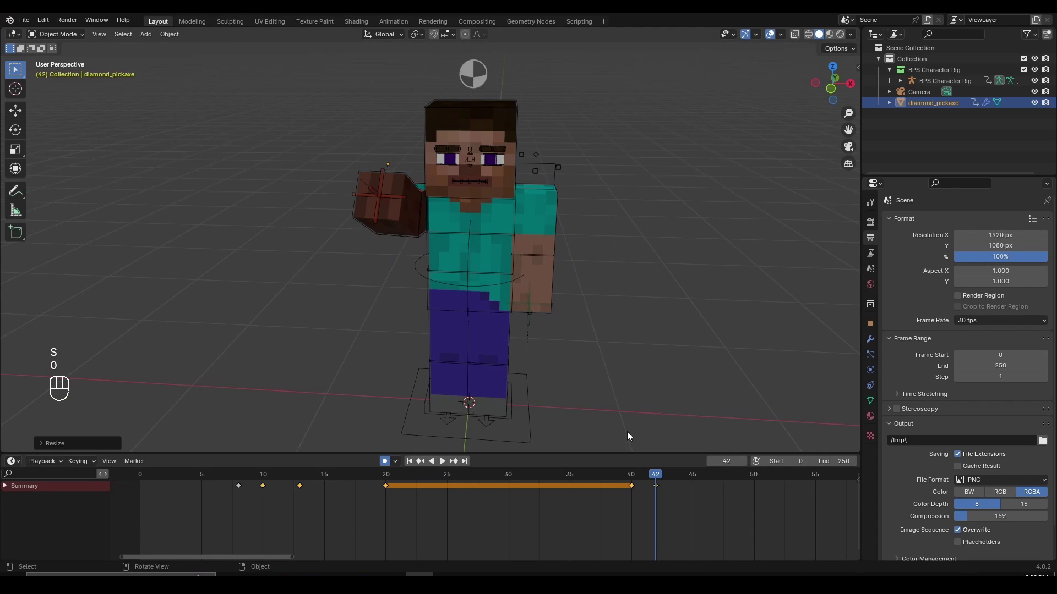
Play the animation from frame 25 to review when the pickaxe disappears.
{"action": "left_click_drag", "start_coordinate": [538, 467], "coordinate": [453, 470]}
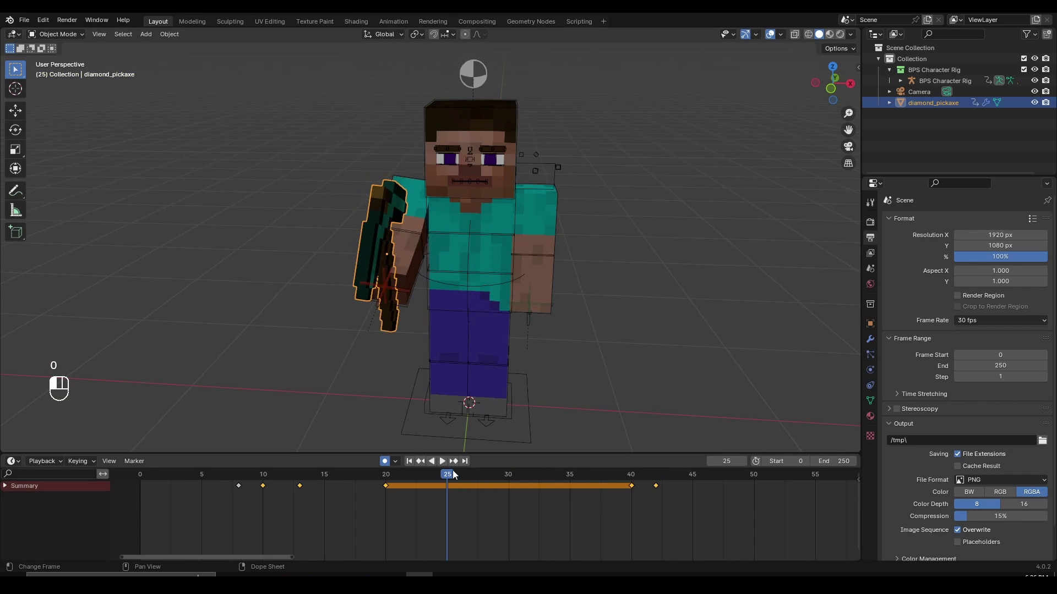
{"action": "key", "text": "space"}
{"action": "key", "text": "space"}
Shift the pickaxe's keyframes at frames 40 and 42 seven frames later, to frames 47 and 49.
{"action": "left_click_drag", "start_coordinate": [596, 476], "coordinate": [716, 517]}
{"action": "scroll", "coordinate": [599, 506], "scroll_direction": "up", "scroll_amount": 3}
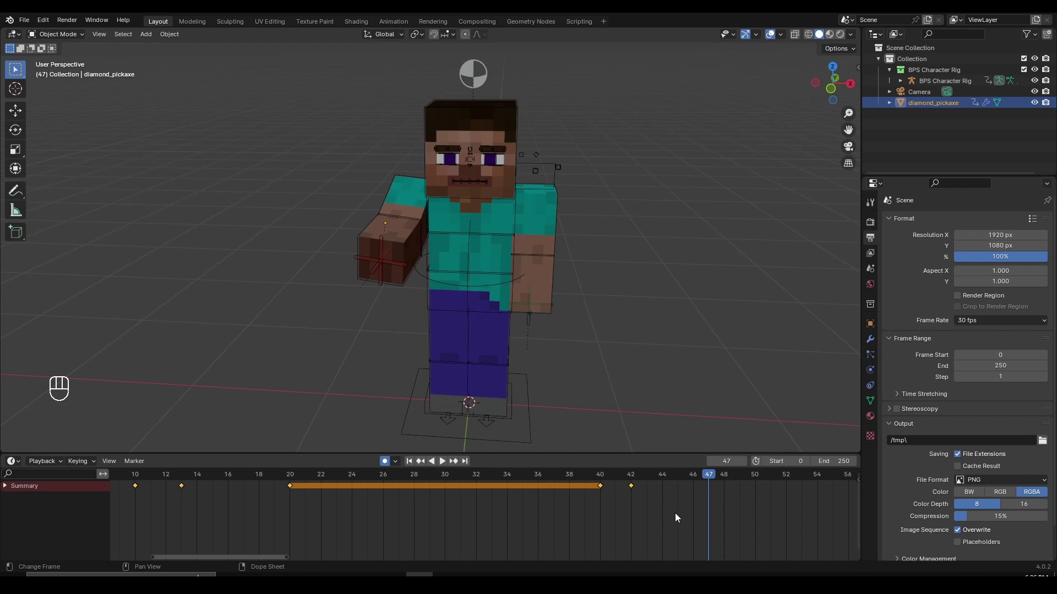
{"action": "left_click_drag", "start_coordinate": [674, 513], "coordinate": [575, 467]}
{"action": "middle_click_drag", "start_coordinate": [615, 511], "coordinate": [428, 513]}
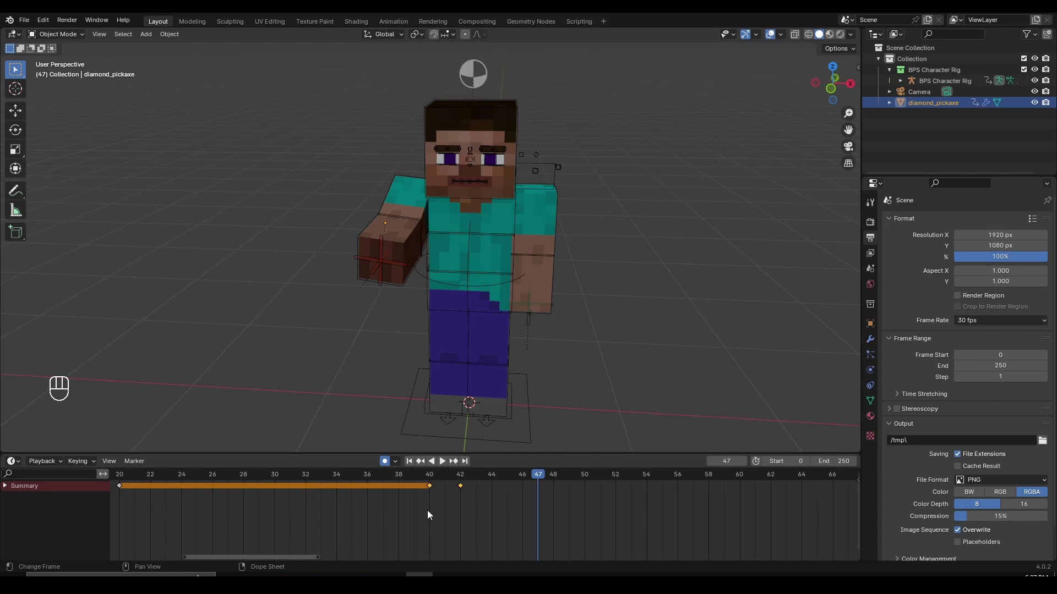
{"action": "key", "text": "g"}
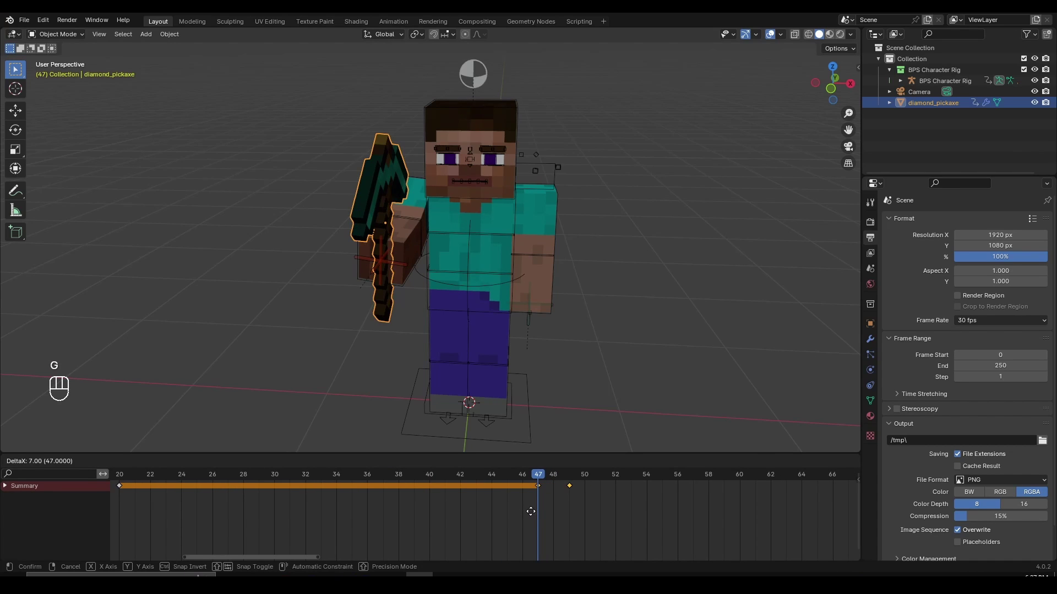
{"action": "left_click", "coordinate": [530, 512]}
Play the animation from around frame 38 to check the delayed pickaxe disappearance.
{"action": "left_click", "coordinate": [429, 478]}
{"action": "left_click", "coordinate": [392, 474]}
{"action": "key", "text": "space"}
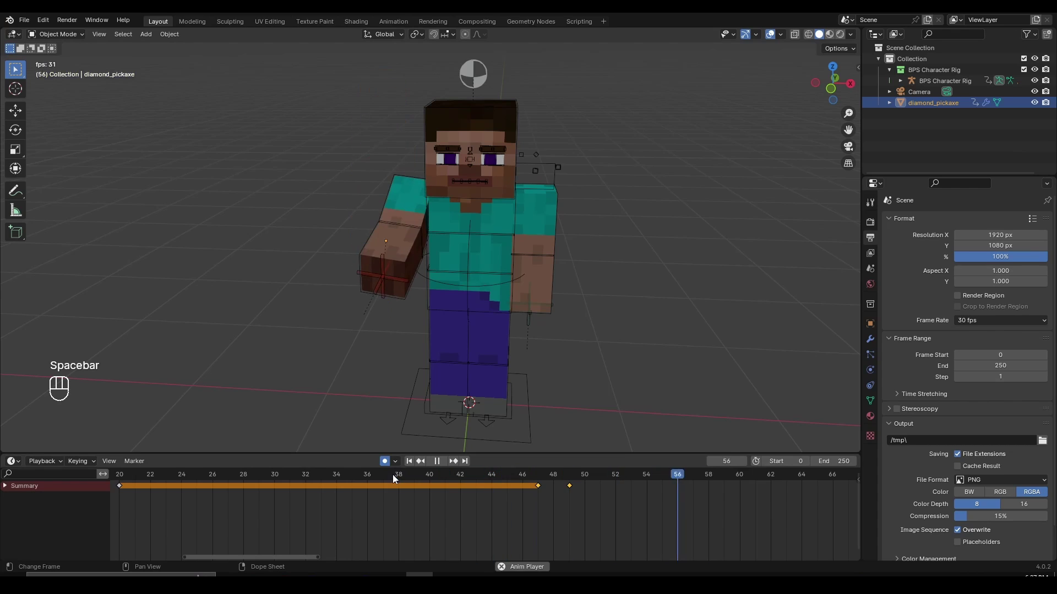
Move the pickaxe's last two keyframes two frames earlier, to frames 45 and 47.
{"action": "left_click", "coordinate": [393, 475]}
{"action": "key", "text": "space"}
{"action": "left_click_drag", "start_coordinate": [474, 475], "coordinate": [429, 490]}
{"action": "key", "text": "g"}
{"action": "left_click", "coordinate": [505, 518]}
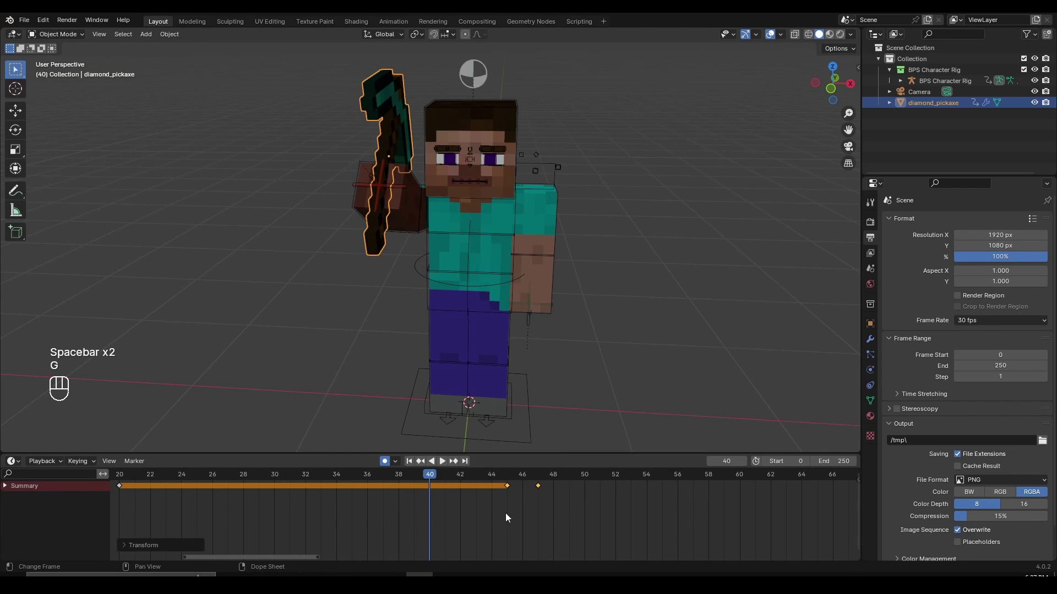
Play the animation from around frame 34 to check the adjusted timing of the pickaxe's disappearance.
{"action": "left_click_drag", "start_coordinate": [505, 513], "coordinate": [339, 474]}
{"action": "key", "text": "space"}
{"action": "key", "text": "space"}
{"action": "left_click", "coordinate": [339, 473]}
{"action": "key", "text": "space"}
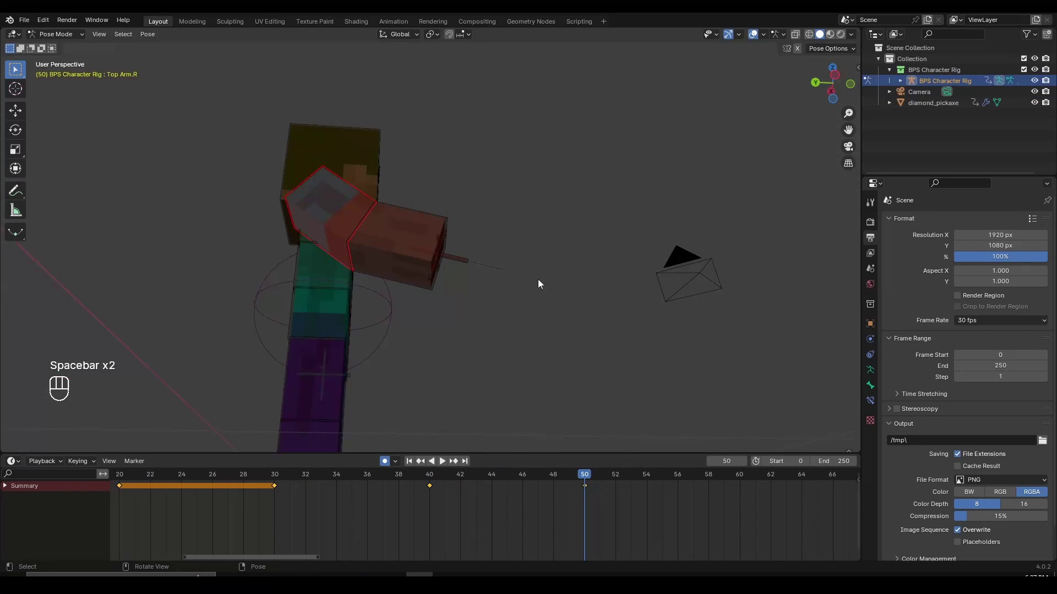
At frame 50, rotate the right upper arm bone about its local X axis so it hangs down beside the body.
{"action": "middle_click_drag", "start_coordinate": [537, 279], "coordinate": [506, 340]}
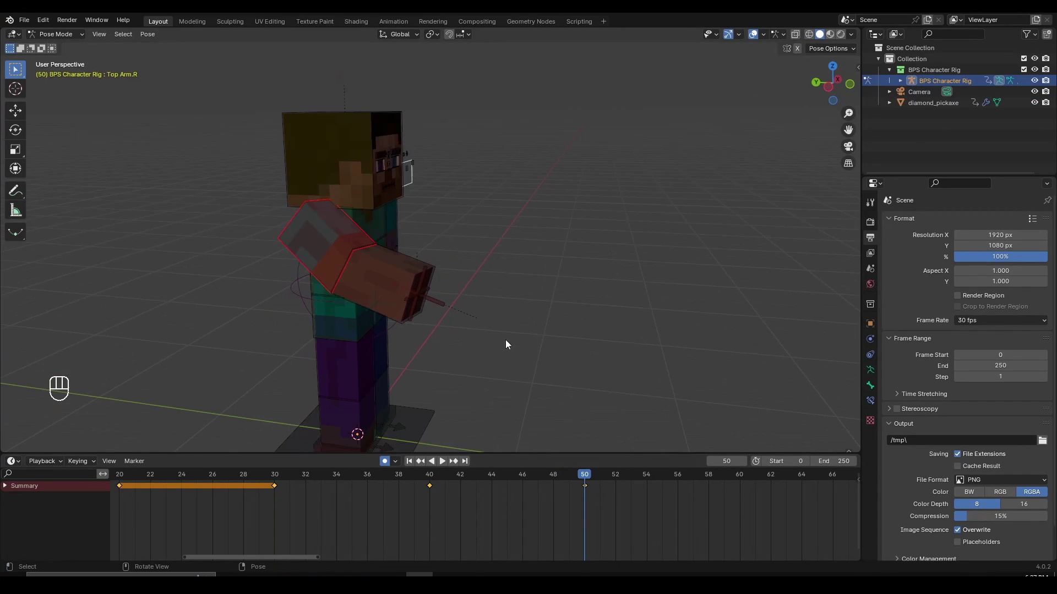
{"action": "key", "text": "r"}
{"action": "key", "text": "r"}
{"action": "key", "text": "x"}
{"action": "key", "text": "x"}
{"action": "left_click", "coordinate": [459, 385]}
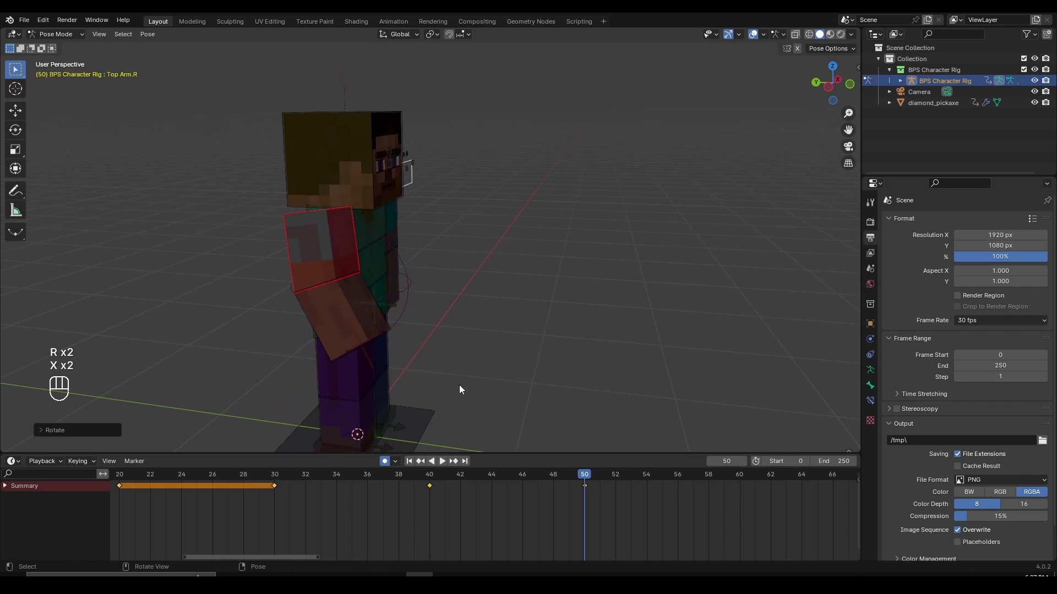
Rotate the right forearm bone at frame 50 to straighten it slightly into a relaxed hanging pose.
{"action": "left_click", "coordinate": [350, 312]}
{"action": "key", "text": "r"}
{"action": "left_click", "coordinate": [530, 364]}
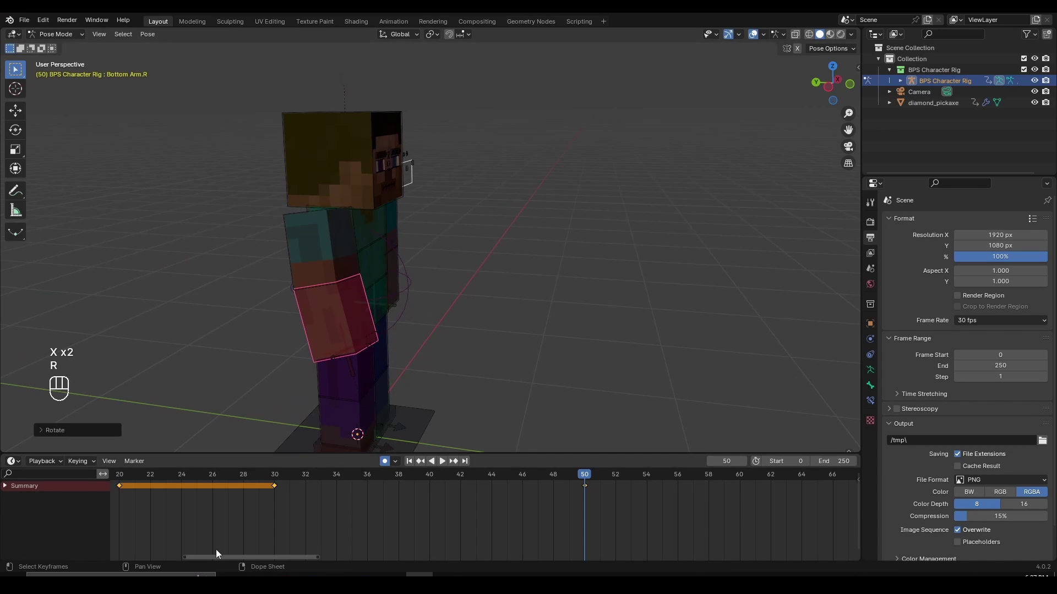
Keyframe the right forearm at frame 40 by rotating it further up with the raised pickaxe.
{"action": "left_click_drag", "start_coordinate": [275, 475], "coordinate": [445, 478]}
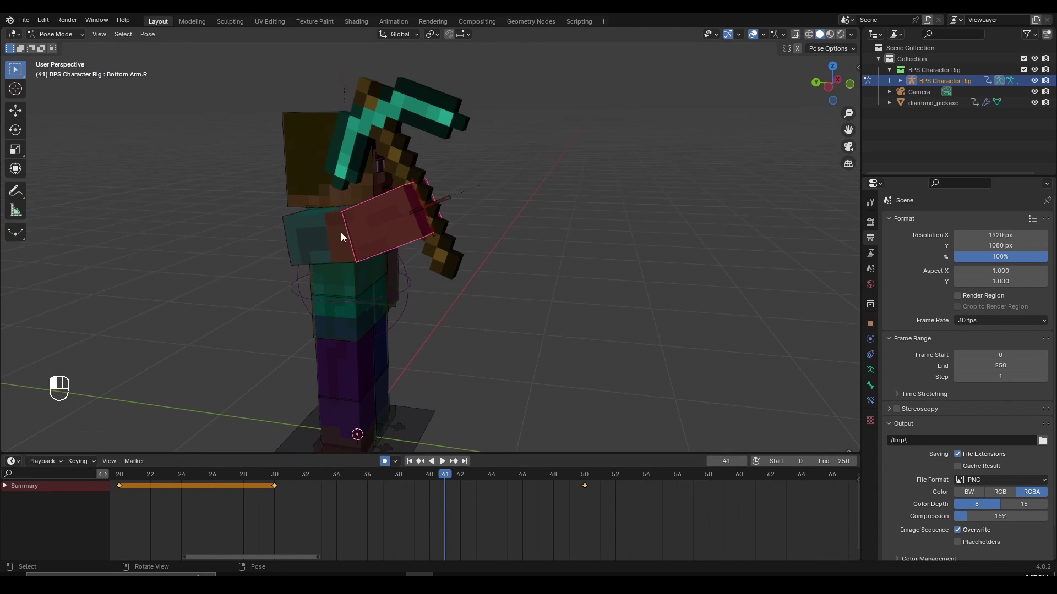
{"action": "left_click", "coordinate": [341, 232]}
{"action": "left_click", "coordinate": [434, 477]}
{"action": "left_click", "coordinate": [404, 220]}
{"action": "key", "text": "r"}
{"action": "left_click", "coordinate": [526, 204]}
Play the animation from around frame 20 to review the arm swing from the side and the front.
{"action": "key", "text": "space"}
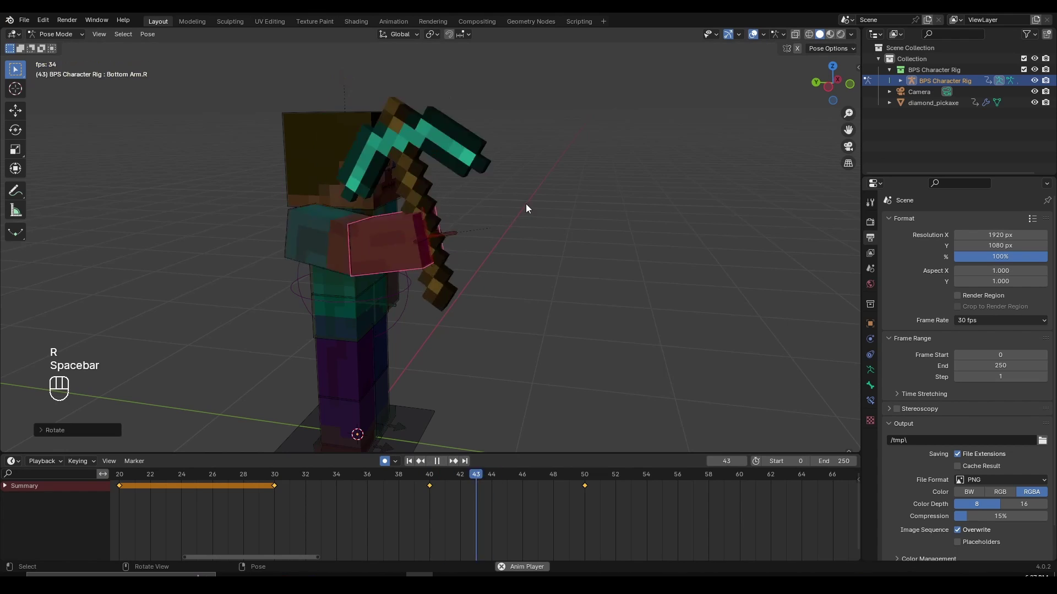
{"action": "scroll", "coordinate": [364, 525], "scroll_direction": "down", "scroll_amount": 3}
{"action": "left_click", "coordinate": [284, 472]}
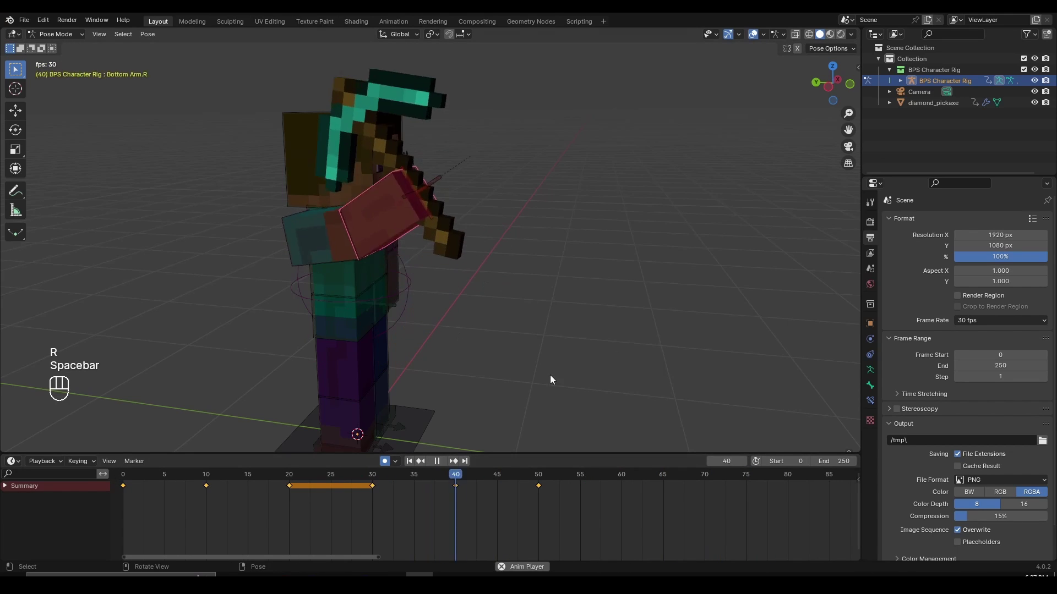
{"action": "key", "text": "space"}
{"action": "middle_click_drag", "start_coordinate": [550, 375], "coordinate": [488, 325]}
{"action": "middle_click_drag", "start_coordinate": [572, 344], "coordinate": [538, 326]}
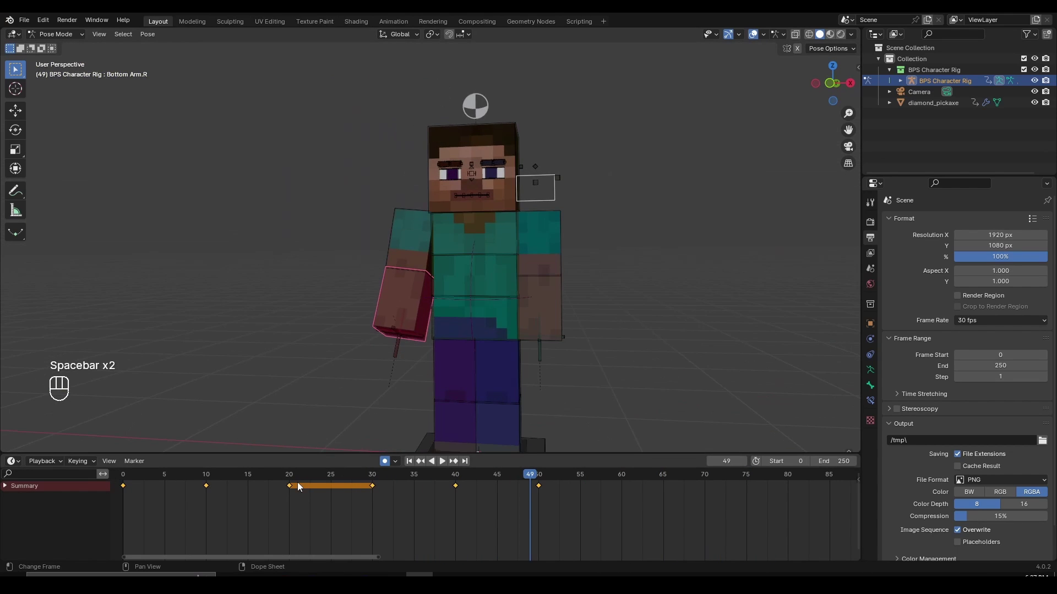
{"action": "left_click", "coordinate": [292, 477]}
{"action": "key", "text": "space"}
{"action": "scroll", "coordinate": [355, 501], "scroll_direction": "down", "scroll_amount": 2}
{"action": "key", "text": "space"}
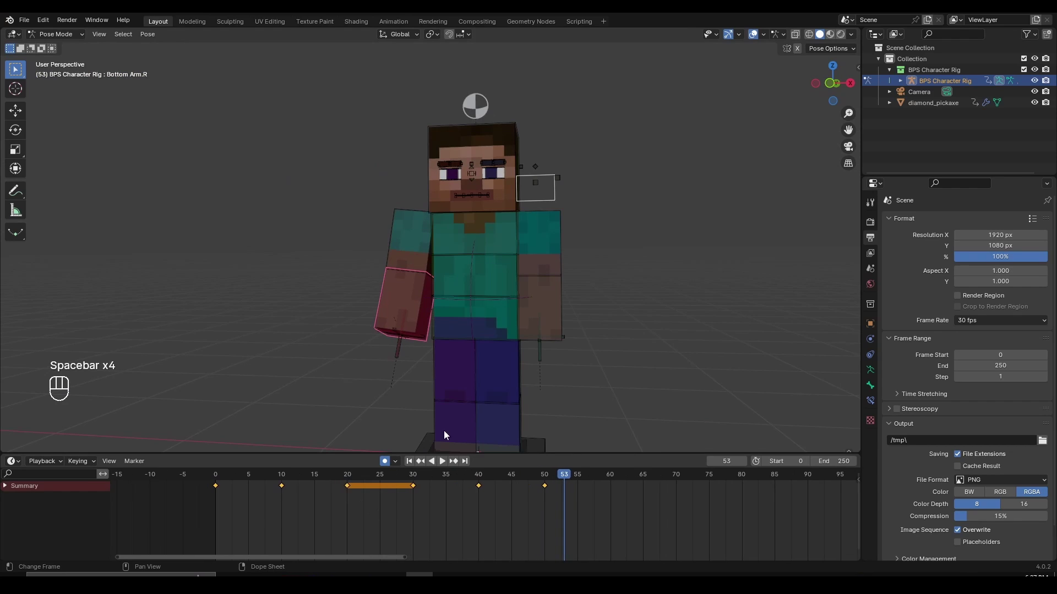
Select the rig's Root bone and insert a Location, Rotation & Scale keyframe at frame 50.
{"action": "key", "text": "ctrl+Tab"}
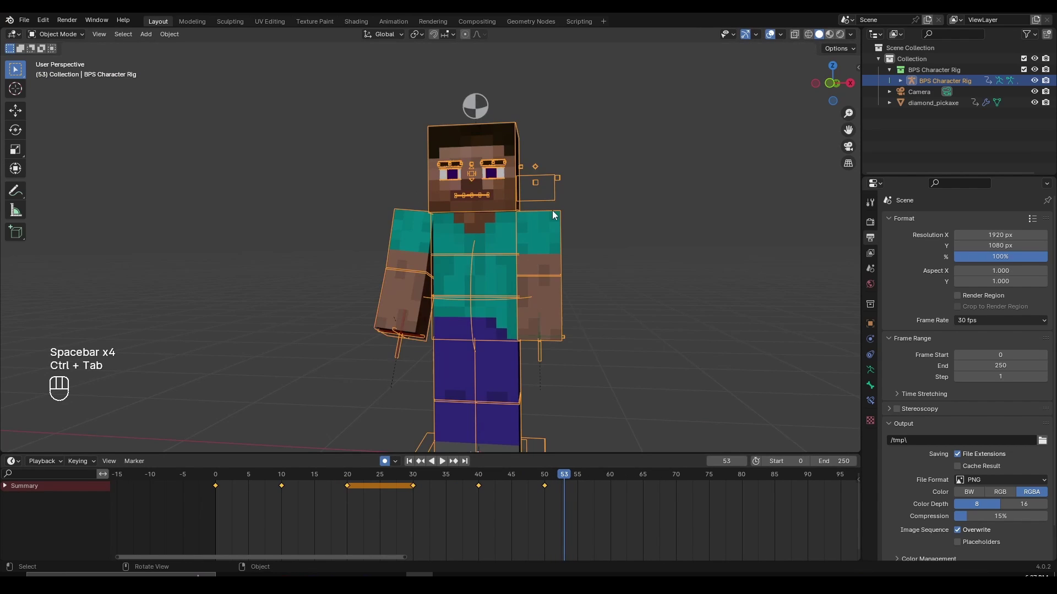
{"action": "middle_click_drag", "start_coordinate": [552, 211], "coordinate": [567, 388]}
{"action": "key", "text": "ctrl+Tab"}
{"action": "left_click", "coordinate": [542, 414]}
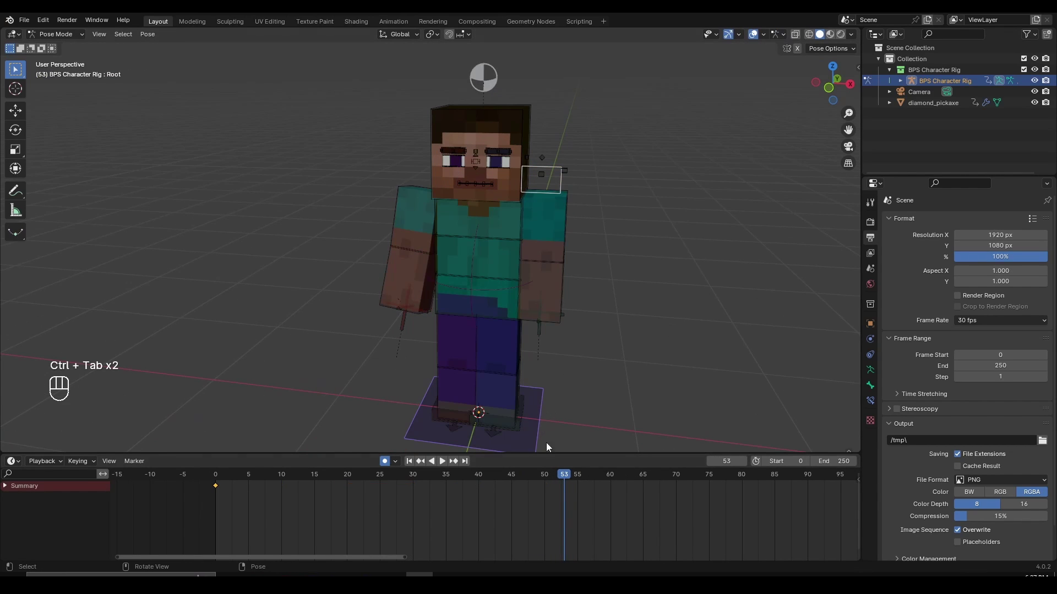
{"action": "left_click", "coordinate": [543, 475]}
{"action": "key", "text": "g"}
{"action": "right_click", "coordinate": [483, 317]}
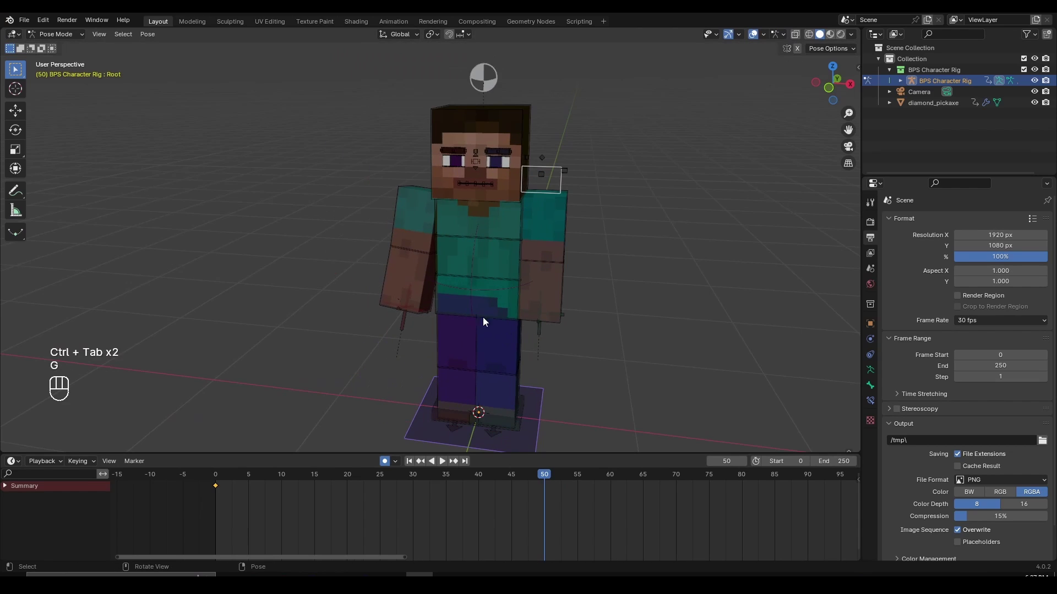
{"action": "key", "text": "i"}
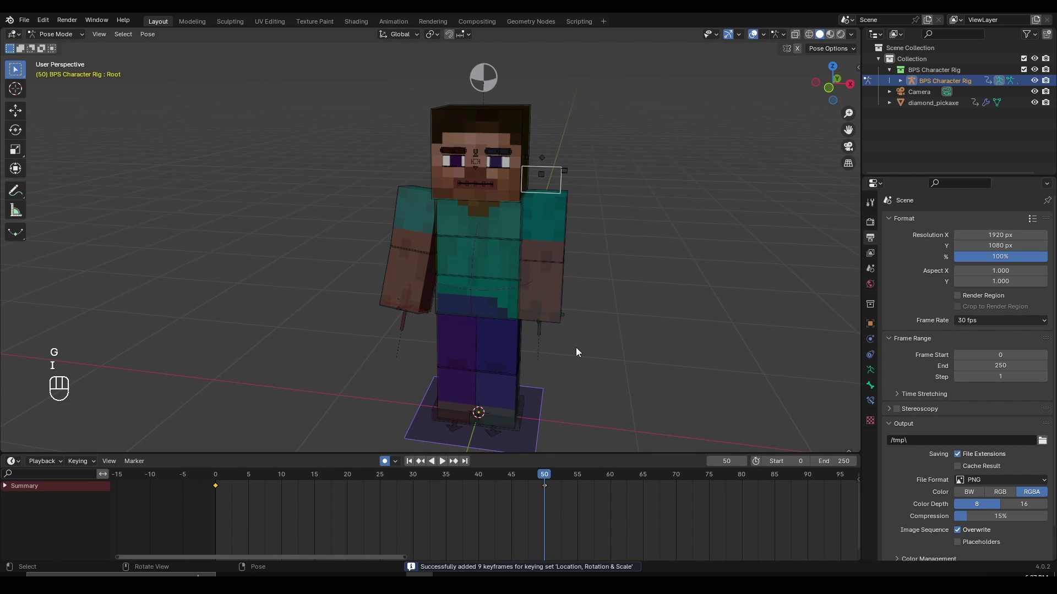
Try scaling the Root bone to 0 at frame 52 and play from around frame 36 to preview the character vanishing.
{"action": "key", "text": "Right"}
{"action": "key", "text": "Right"}
{"action": "type", "text": "s"}
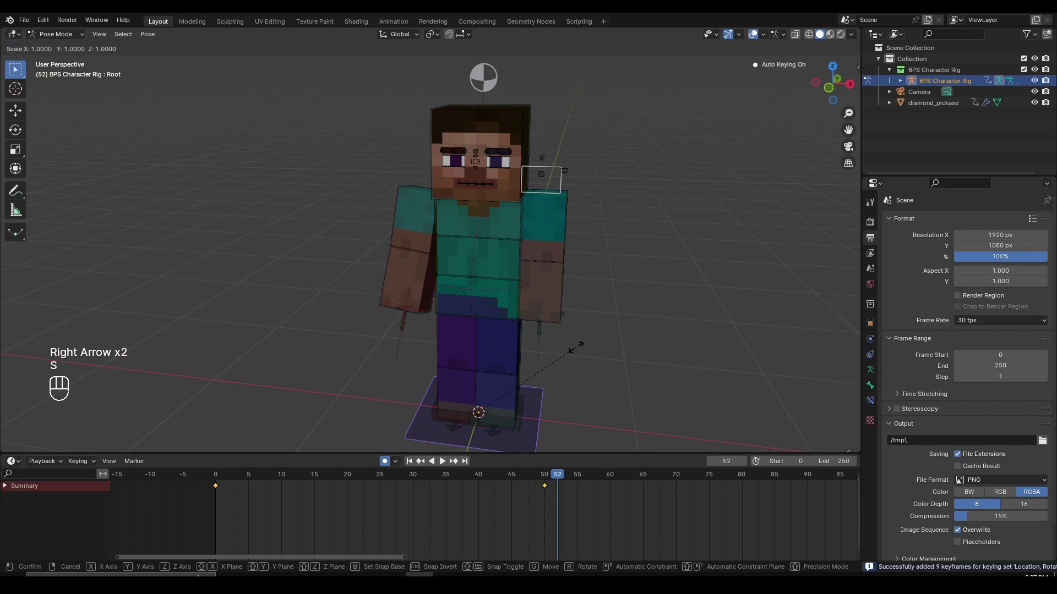
{"action": "type", "text": "0"}
{"action": "left_click", "coordinate": [524, 477]}
{"action": "left_click_drag", "start_coordinate": [524, 477], "coordinate": [454, 493]}
{"action": "key", "text": "space"}
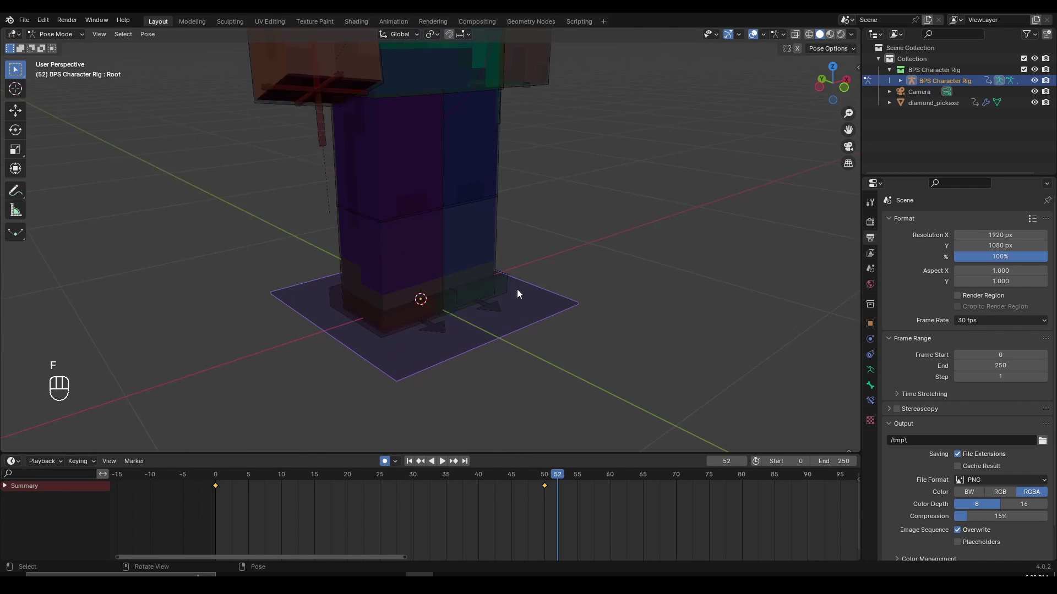
Play the animation from frame 0 and scrub to frame 21 to examine how the pickaxe comes into the hand.
{"action": "scroll", "coordinate": [517, 289], "scroll_direction": "down", "scroll_amount": 6}
{"action": "middle_click_drag", "start_coordinate": [538, 196], "coordinate": [579, 284], "text": "shift"}
{"action": "scroll", "coordinate": [536, 229], "scroll_direction": "up", "scroll_amount": 3}
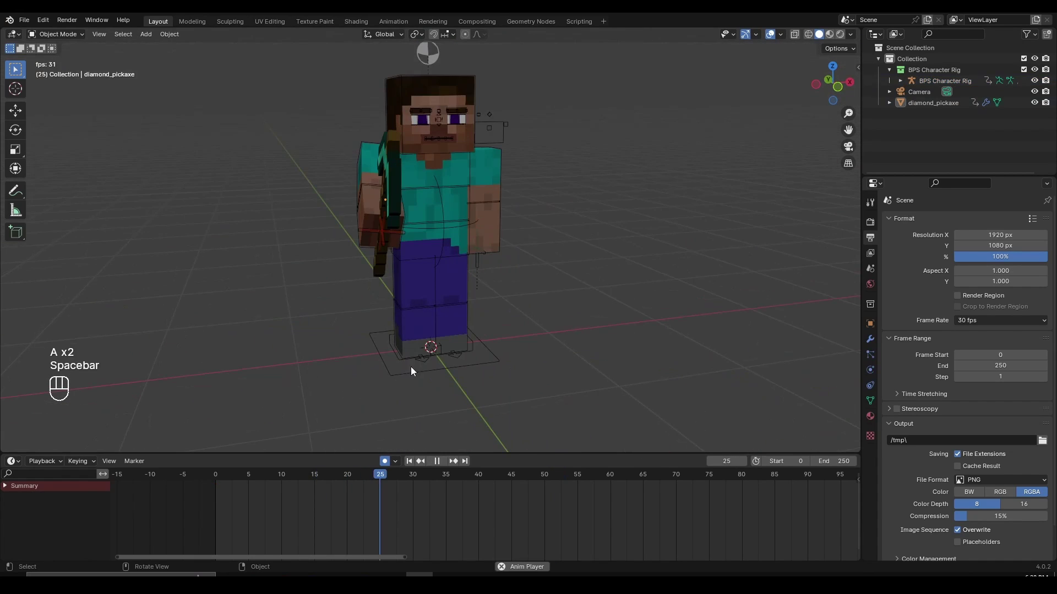
{"action": "key", "text": "space"}
{"action": "left_click", "coordinate": [218, 472]}
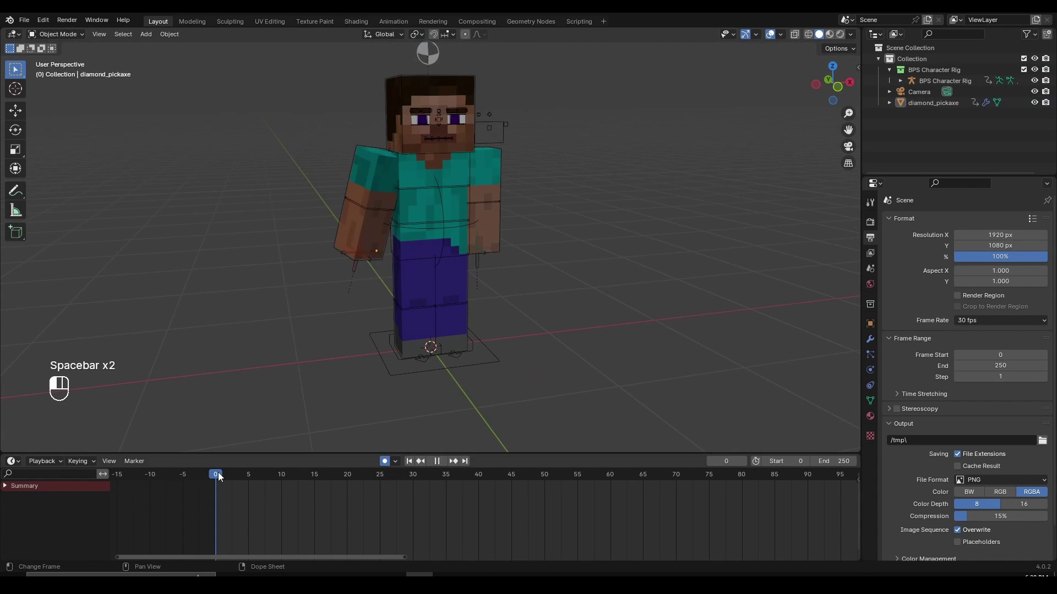
{"action": "middle_click_drag", "start_coordinate": [404, 286], "coordinate": [385, 300]}
{"action": "key", "text": "space"}
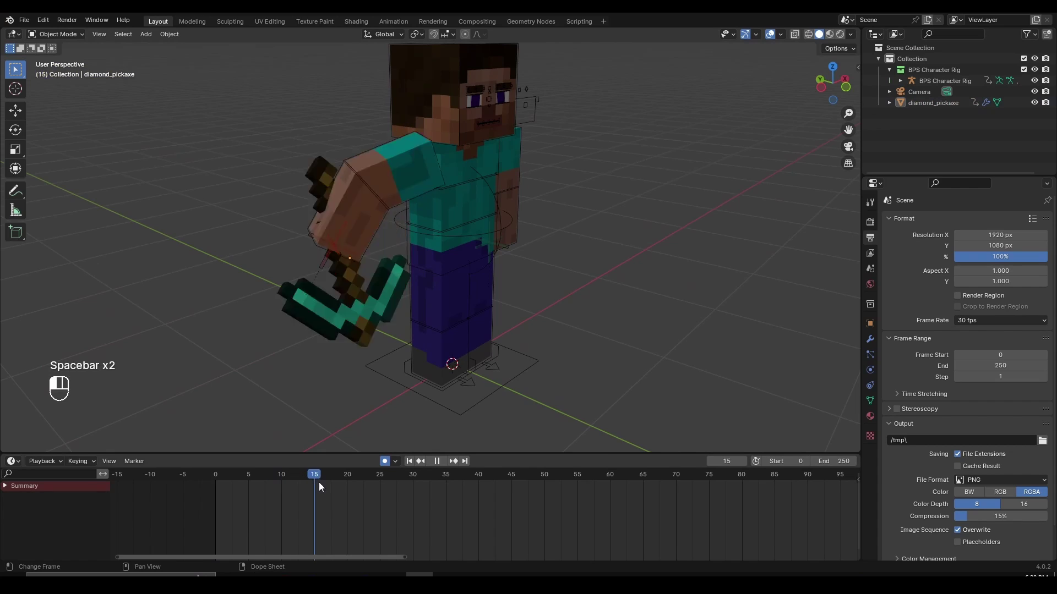
{"action": "left_click_drag", "start_coordinate": [349, 502], "coordinate": [353, 533]}
{"action": "left_click", "coordinate": [496, 181]}
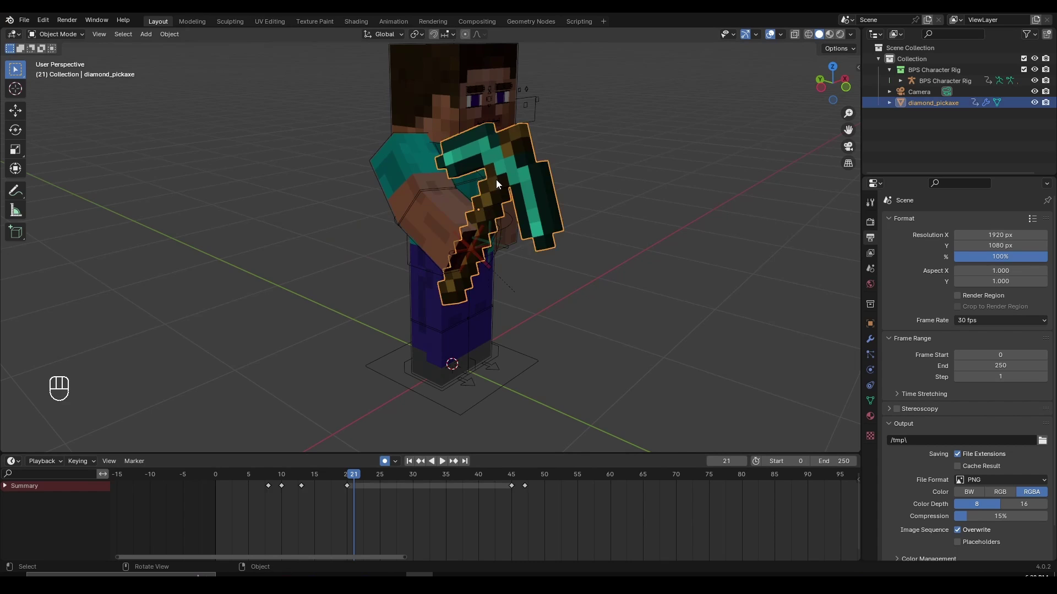
{"action": "key", "text": "g"}
{"action": "right_click", "coordinate": [586, 178]}
{"action": "middle_click_drag", "start_coordinate": [587, 177], "coordinate": [560, 274]}
{"action": "middle_click_drag", "start_coordinate": [471, 159], "coordinate": [574, 305]}
{"action": "key", "text": "a"}
{"action": "key", "text": "a"}
Return to frame 0 and replay the whole animation several times to review the complete pickaxe swing.
{"action": "key", "text": "shift+Left"}
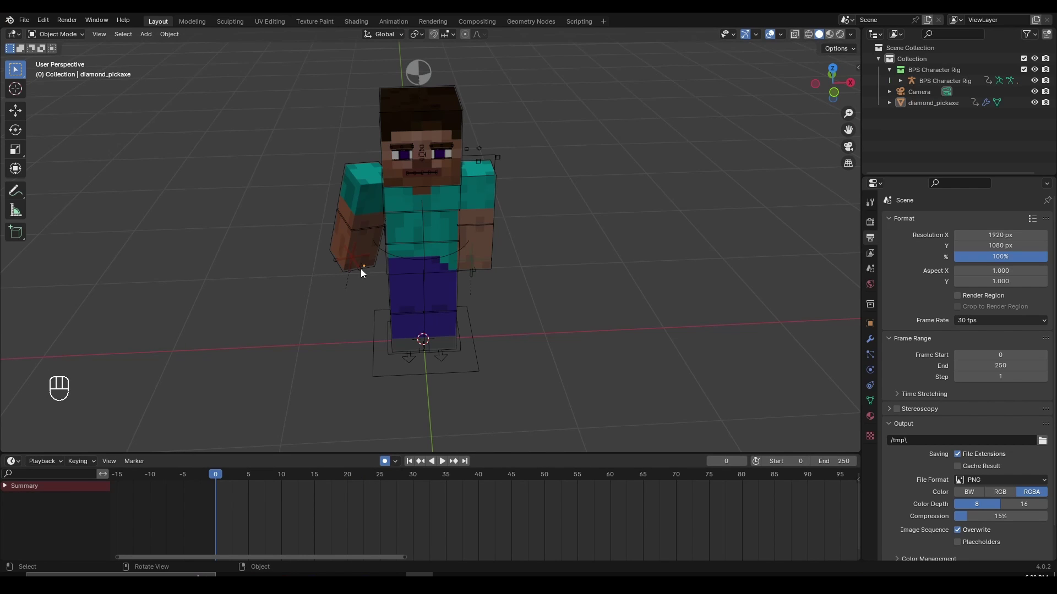
{"action": "scroll", "coordinate": [366, 283], "scroll_direction": "down", "scroll_amount": 3}
{"action": "mouse_move", "coordinate": [371, 295]}
{"action": "middle_mouse_down"}
{"action": "mouse_move", "coordinate": [319, 286]}
{"action": "mouse_move", "coordinate": [360, 285]}
{"action": "middle_mouse_up"}
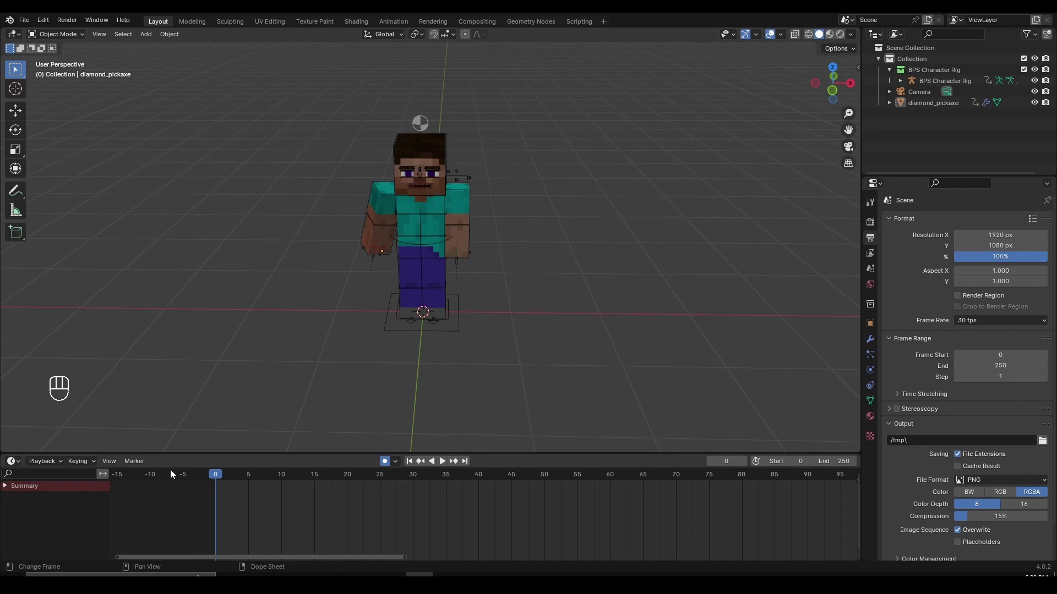
{"action": "key", "text": "space"}
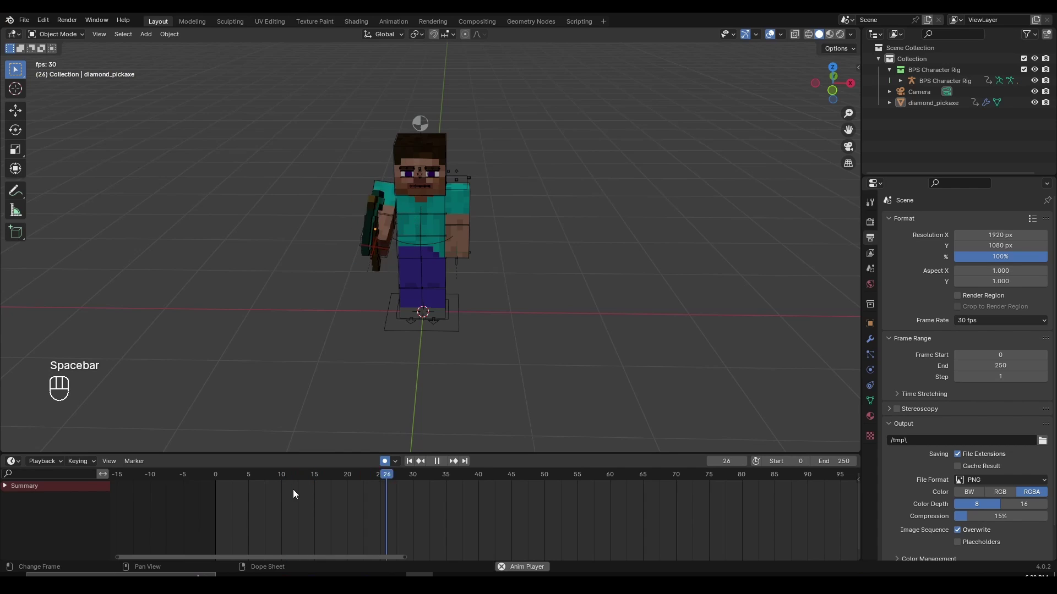
{"action": "key", "text": "space"}
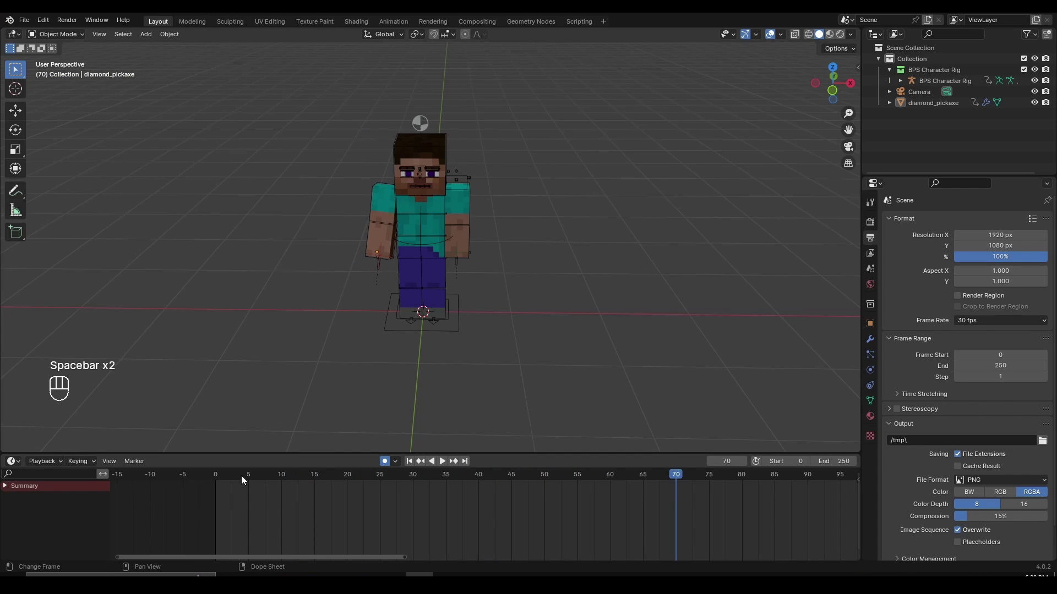
{"action": "left_click_drag", "start_coordinate": [241, 475], "coordinate": [179, 472]}
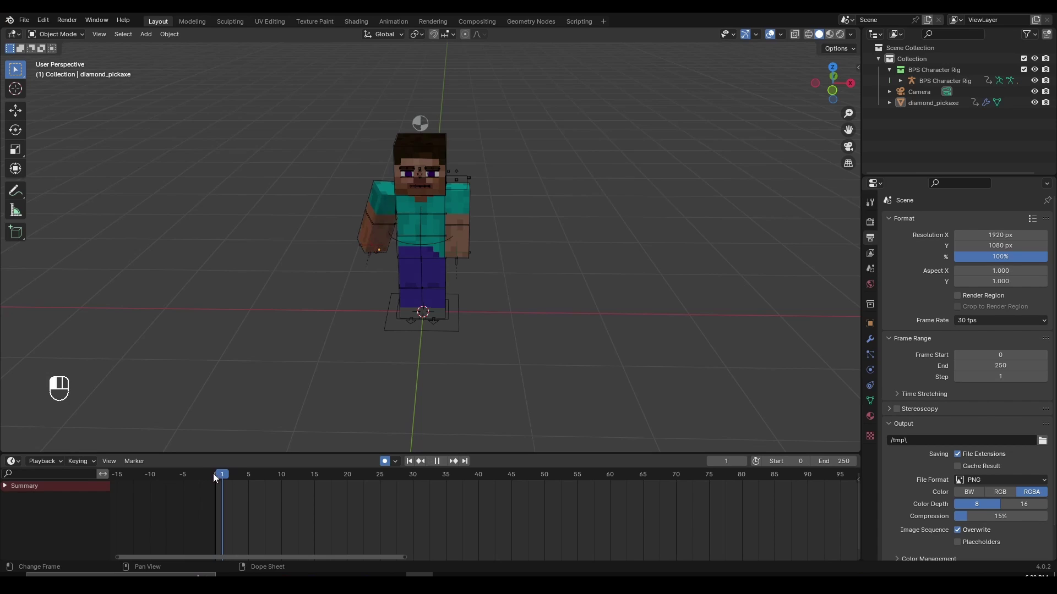
{"action": "key", "text": "space"}
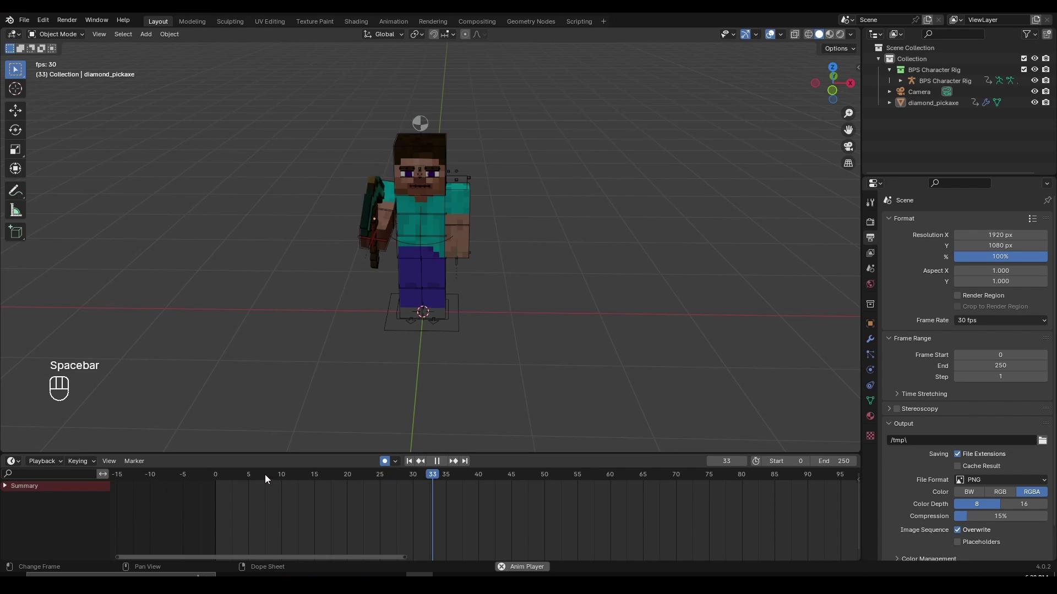
{"action": "key", "text": "space"}
{"action": "key", "text": "space"}
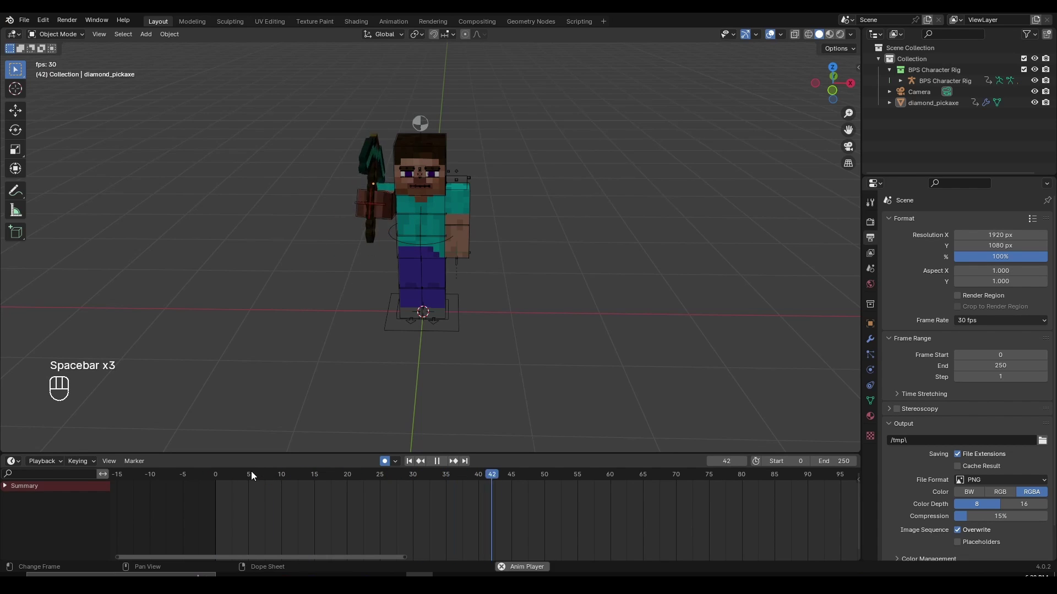
{"action": "key", "text": "space"}
{"action": "left_click", "coordinate": [212, 474]}
{"action": "key", "text": "space"}
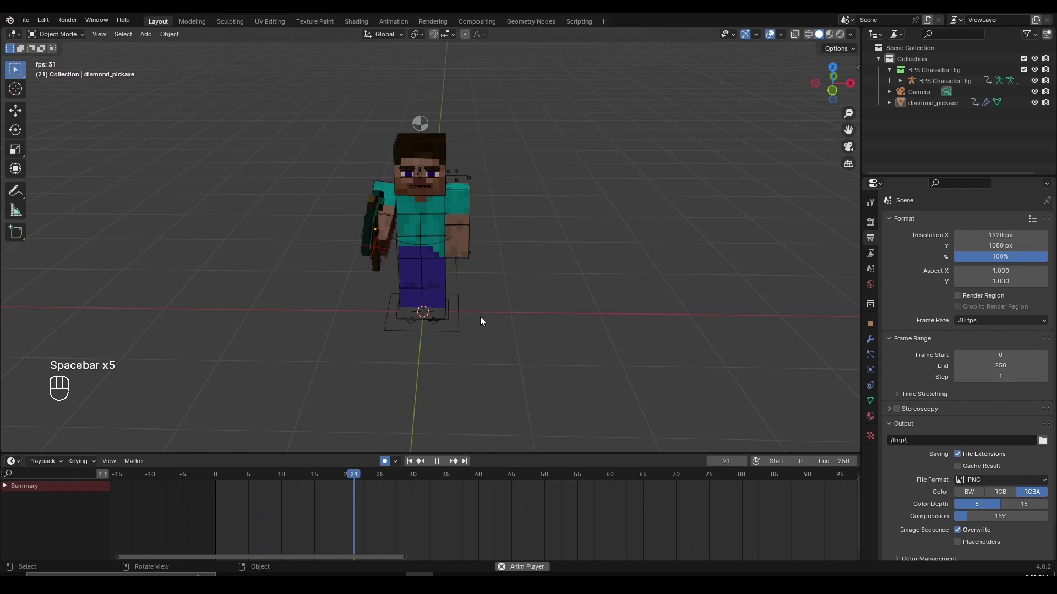
{"action": "mouse_move", "coordinate": [480, 316]}
{"action": "middle_mouse_down"}
{"action": "mouse_move", "coordinate": [507, 294]}
{"action": "mouse_move", "coordinate": [562, 314]}
{"action": "mouse_move", "coordinate": [497, 322]}
{"action": "middle_mouse_up"}
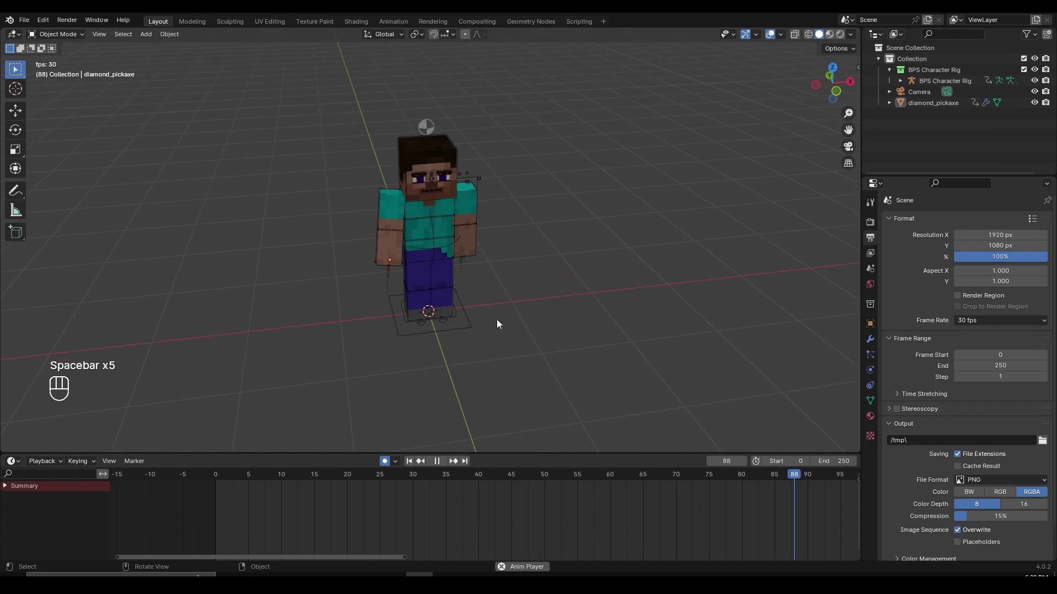